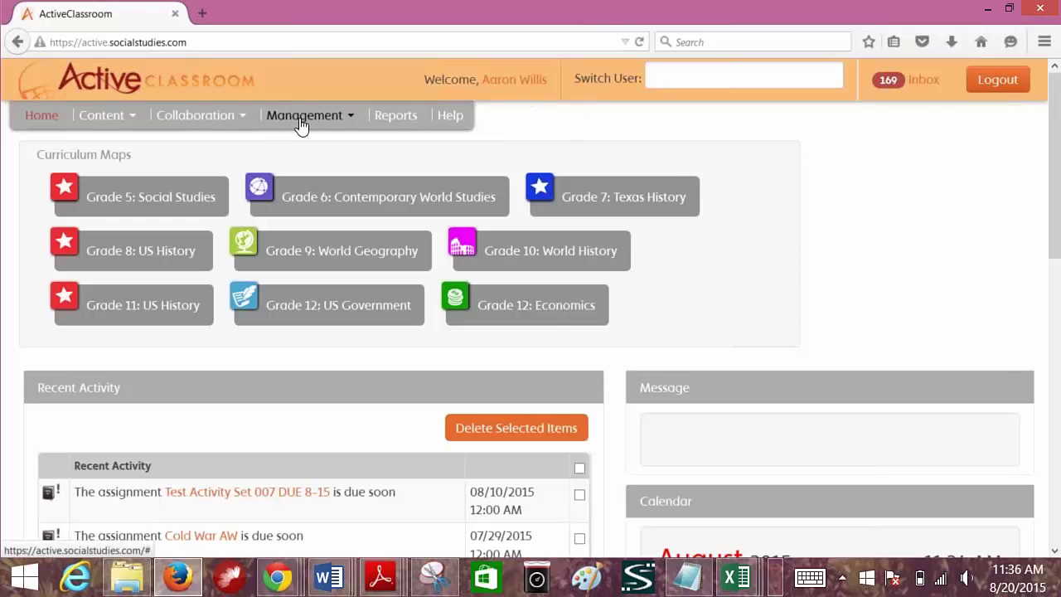
- Open the Find Activities page from the Content menu
left_click(106, 122)
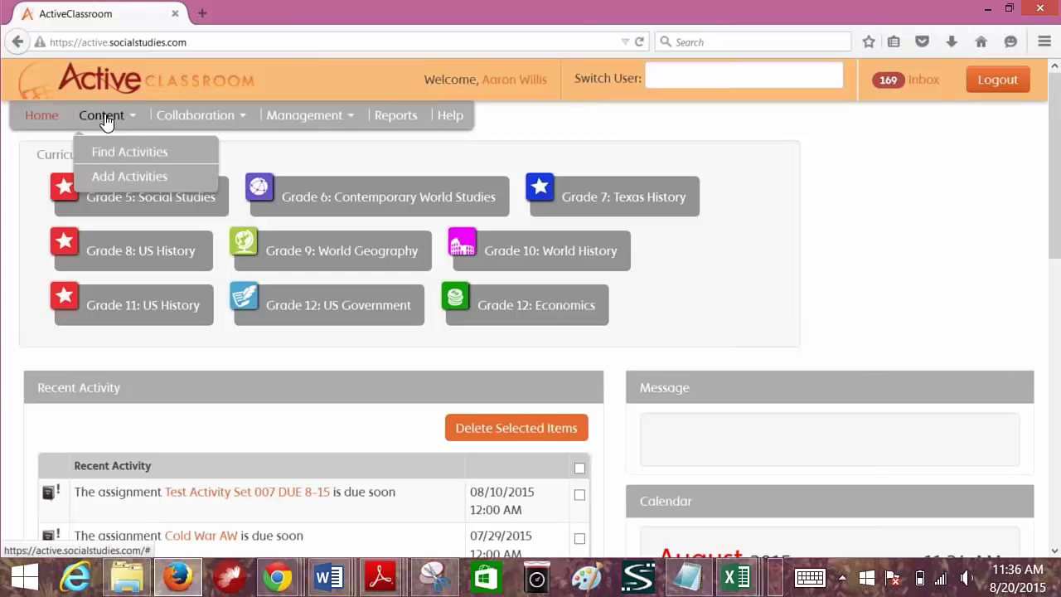
left_click(124, 155)
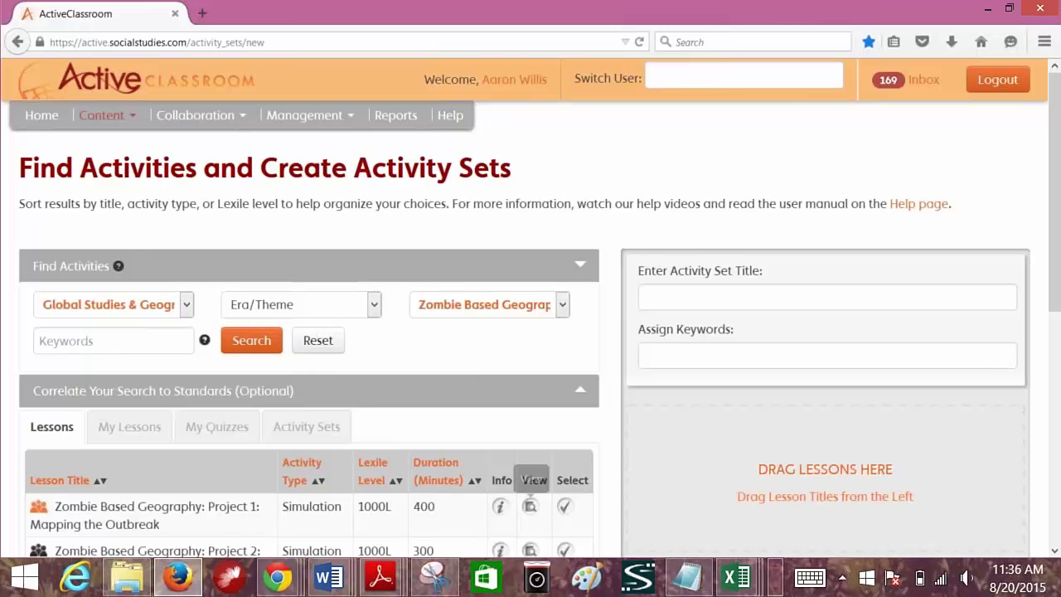
- Add Zombie Based Geography Project 1 to a set titled 'New Lesson to Review 8-20'
left_click(565, 507)
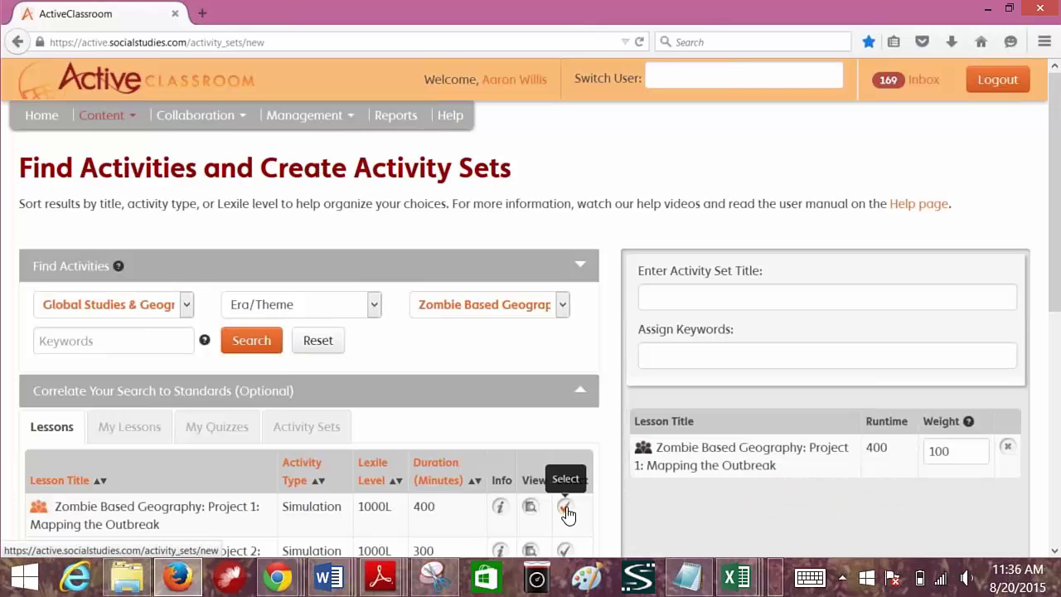
left_click(663, 298)
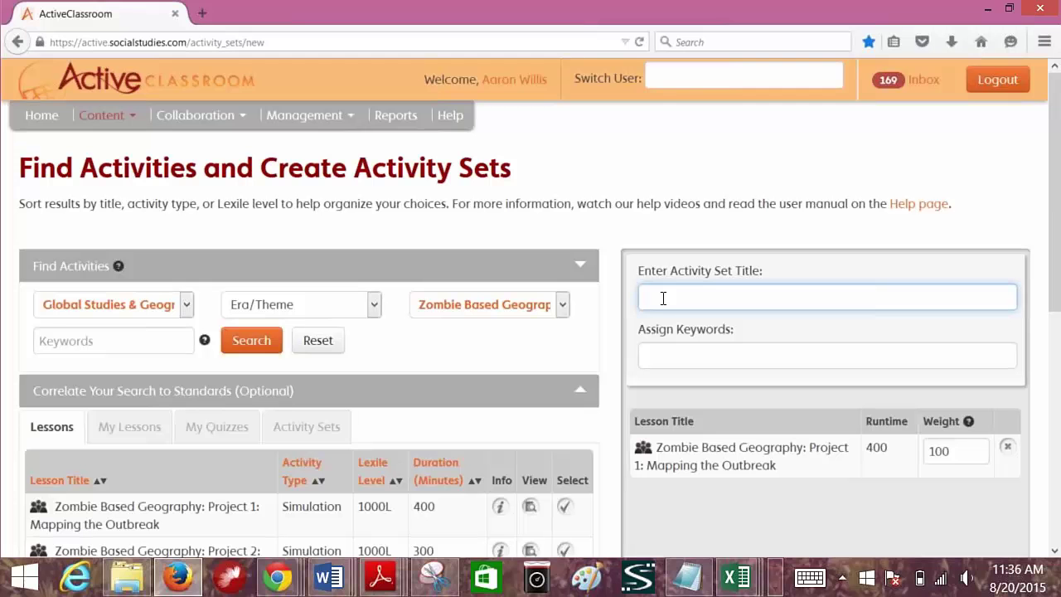
type("New Lesson to Review 8-20")
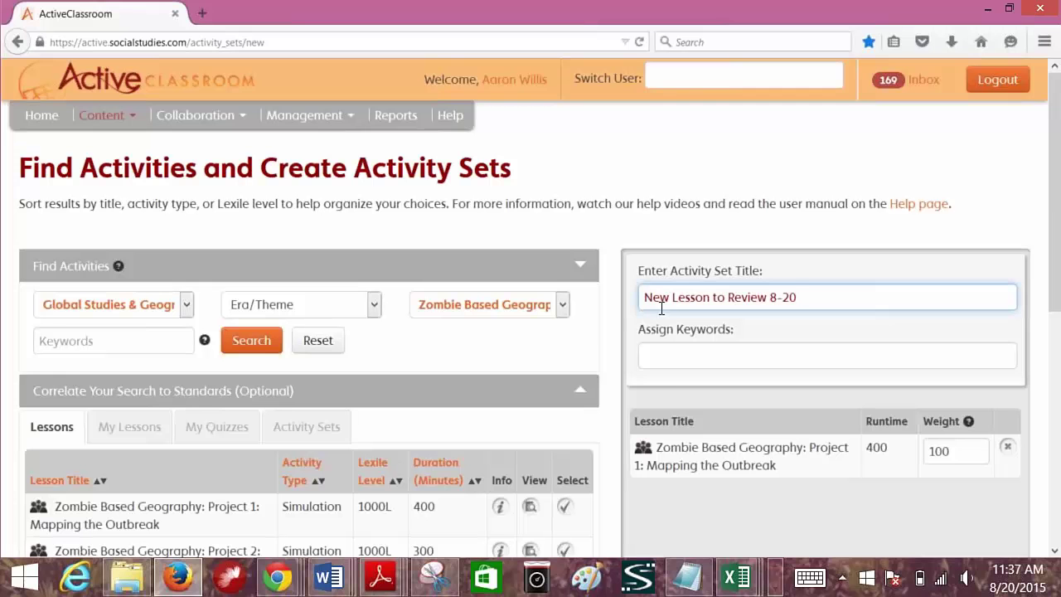
- Assign the keyword 'zombie' and save the activity set
left_click(651, 353)
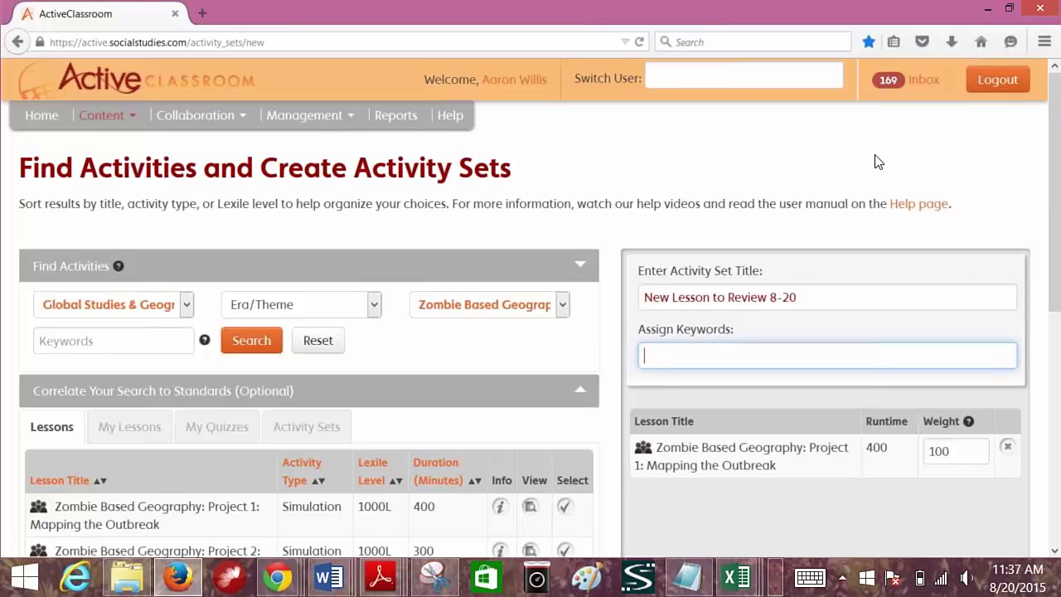
type("zombire")
key("BackSpace")
key("BackSpace")
type("e")
left_click(1054, 553)
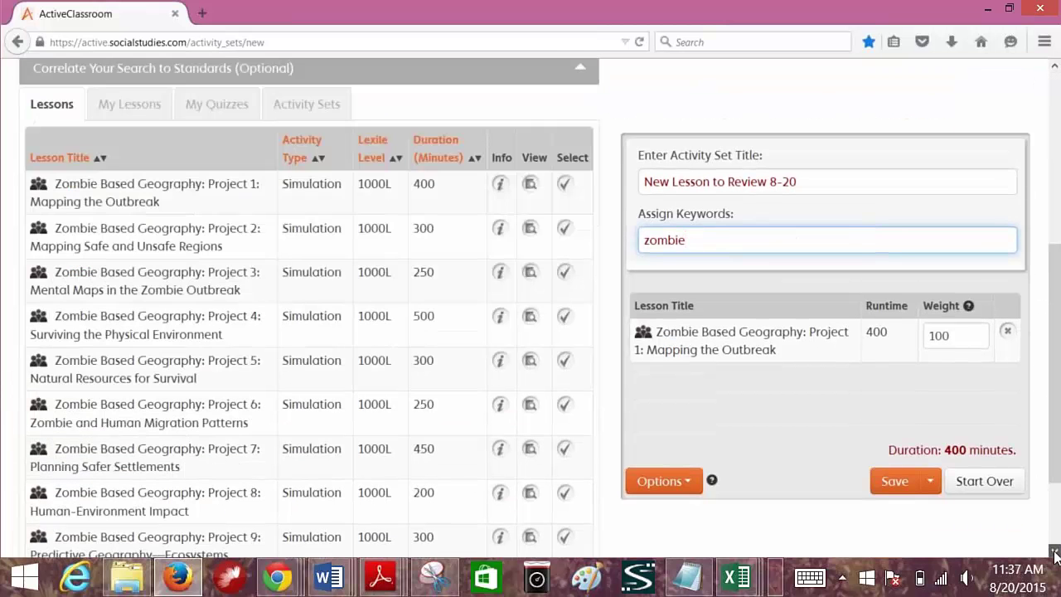
left_click(1054, 553)
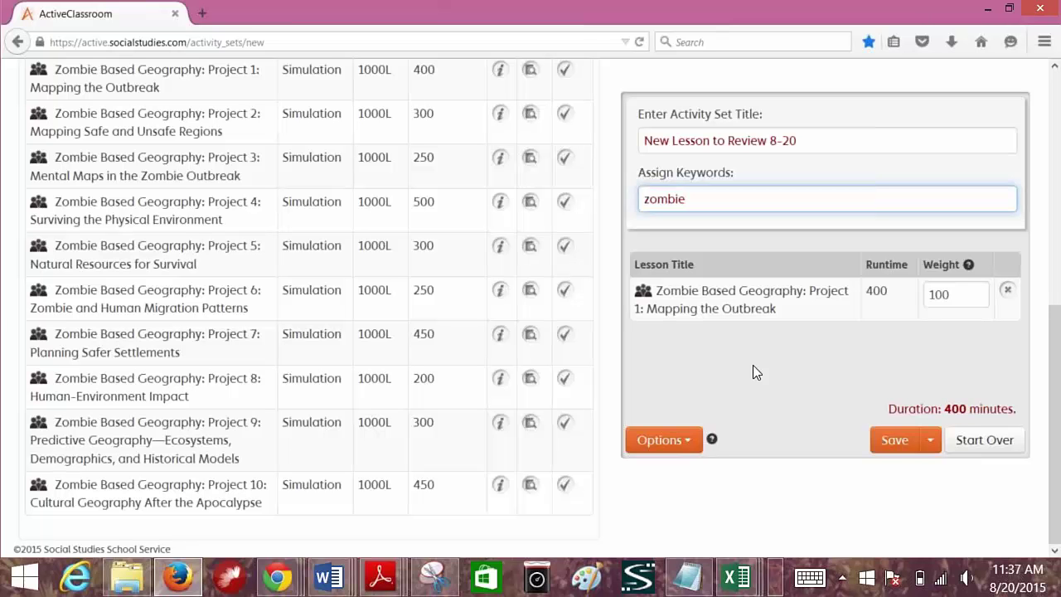
left_click(889, 443)
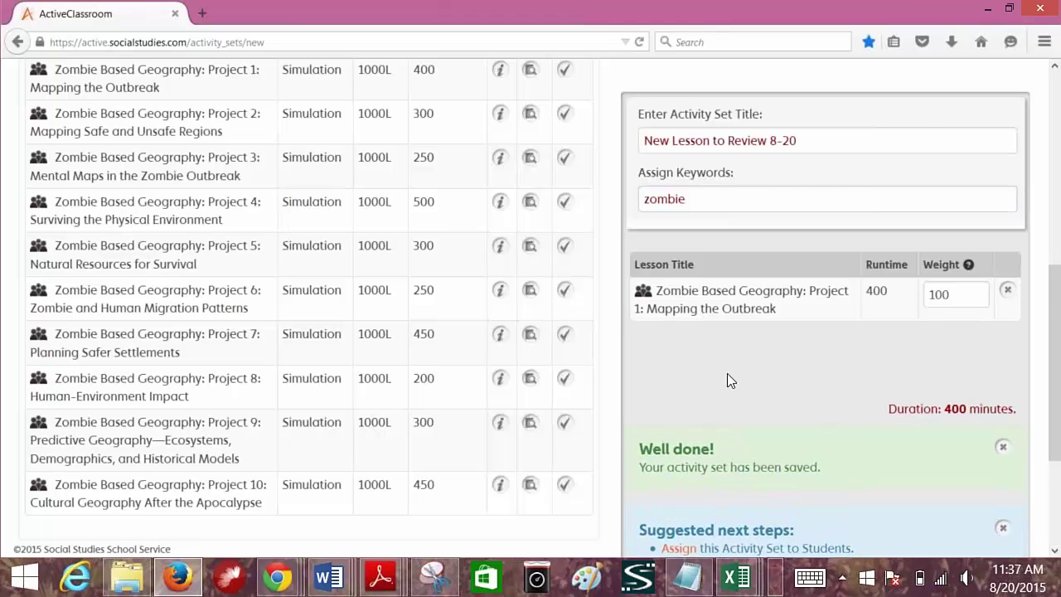
scroll(748, 367, "down", 4)
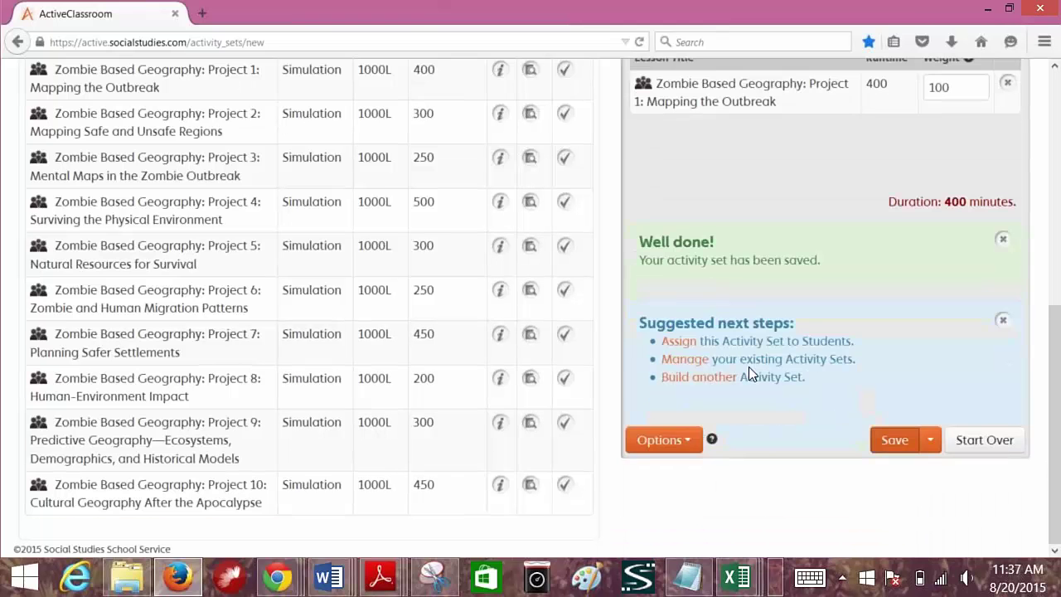
- Start sharing the activity set and pick two teachers as recipients
left_click(655, 445)
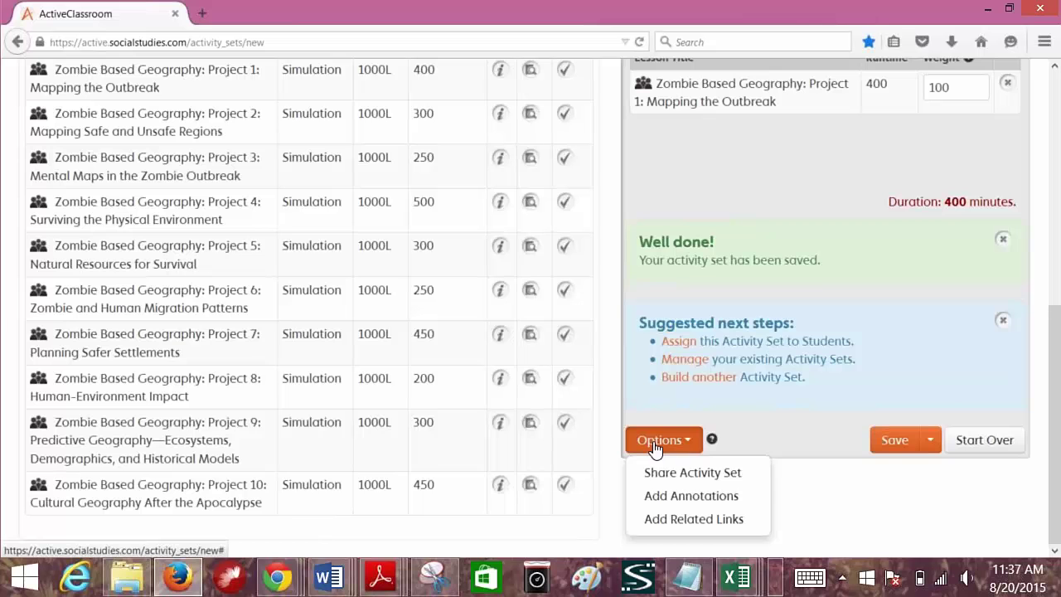
left_click(655, 395)
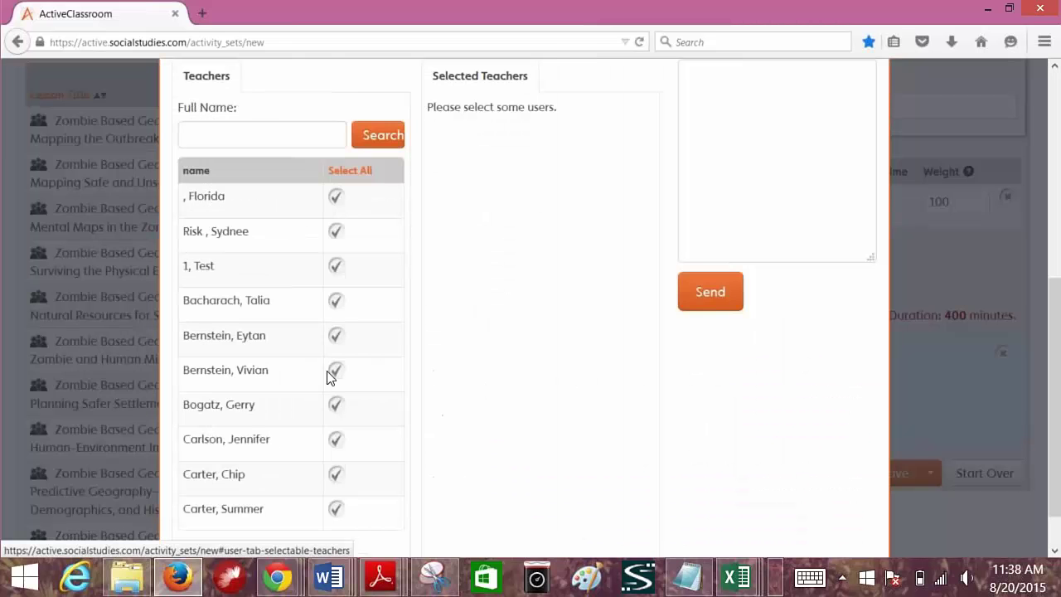
left_click(335, 235)
left_click(340, 305)
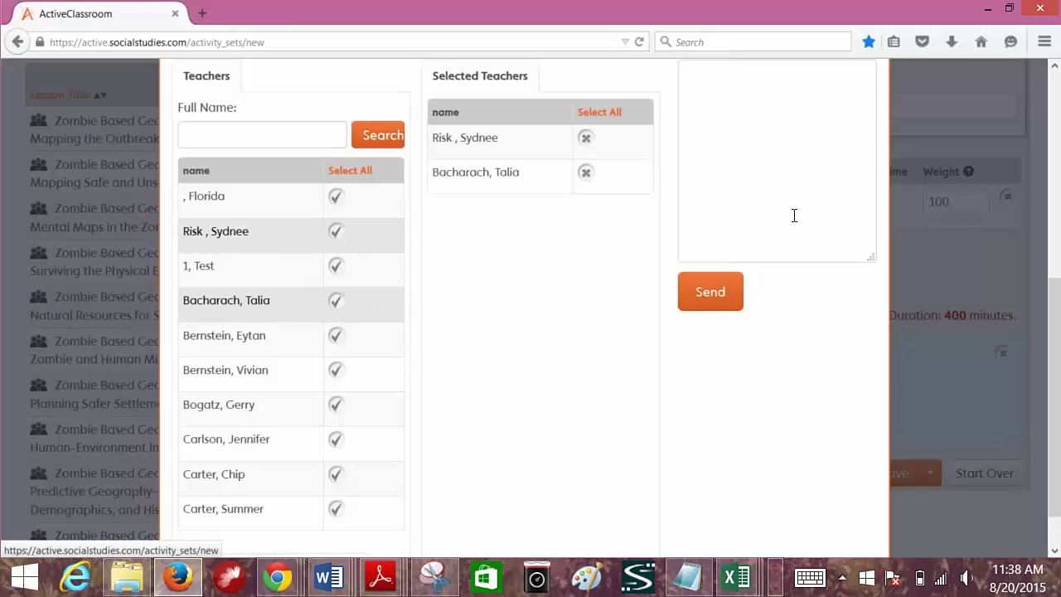
- Add the message 'Here is the Zombie Lesson that I promised.' and send the share
scroll(770, 213, "up", 4)
scroll(767, 223, "down", 5)
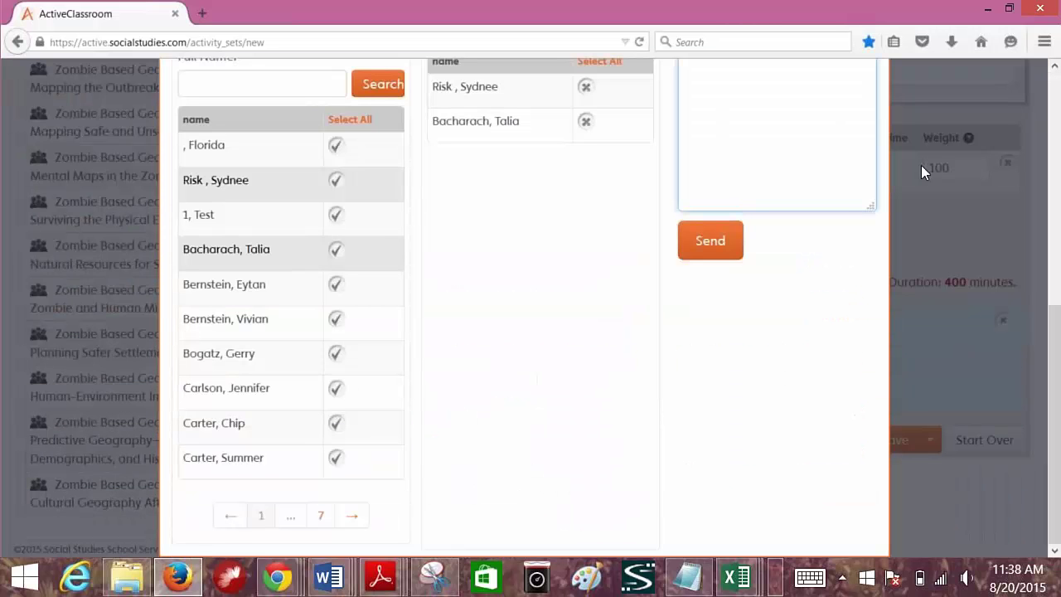
scroll(921, 165, "up", 5)
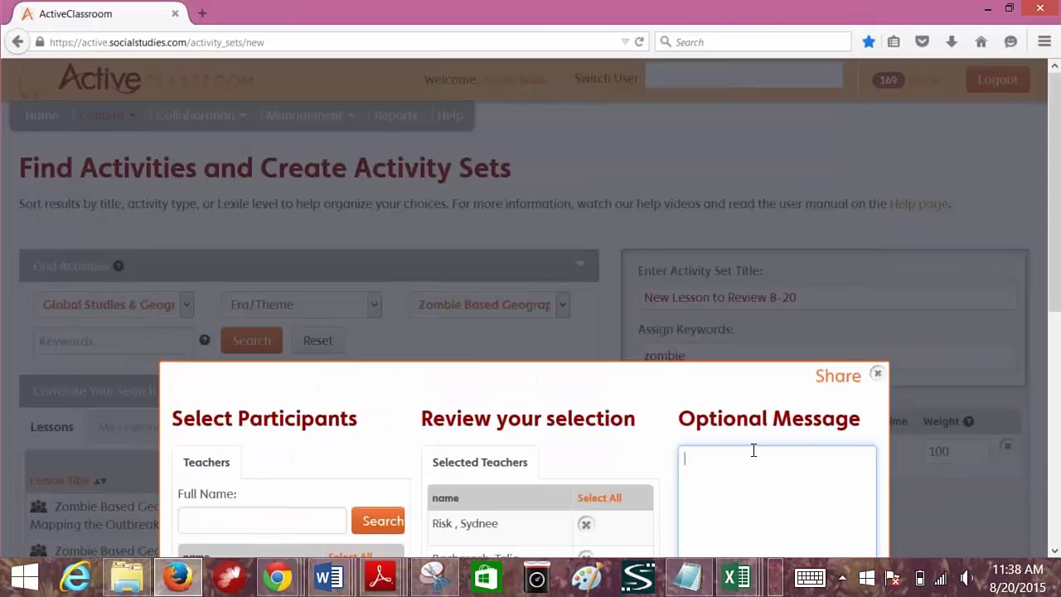
type("Here is the Zombie Lesson that ")
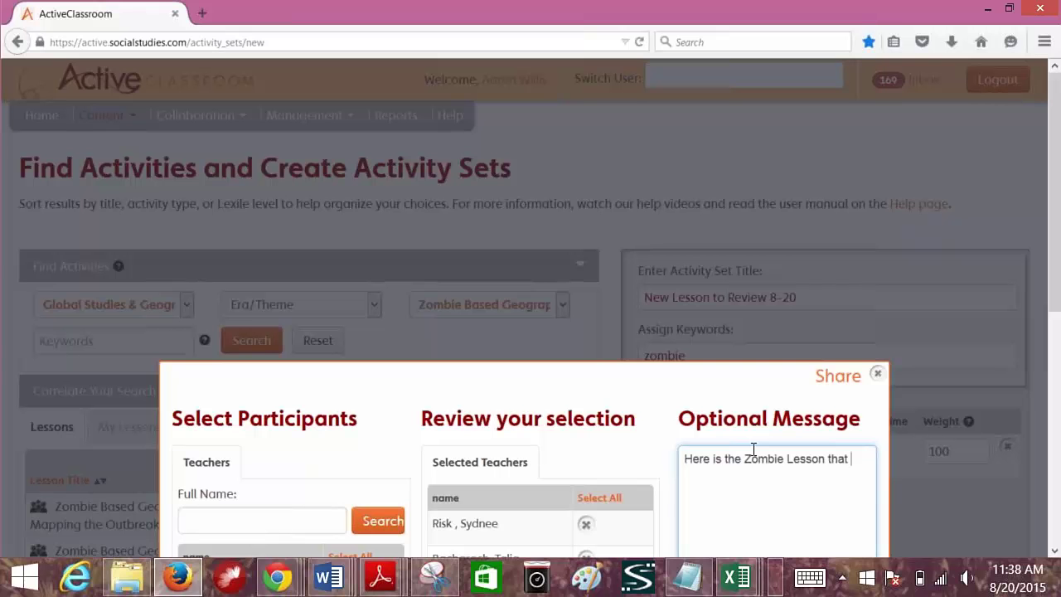
type("I promised.")
scroll(754, 449, "down", 5)
left_click(705, 250)
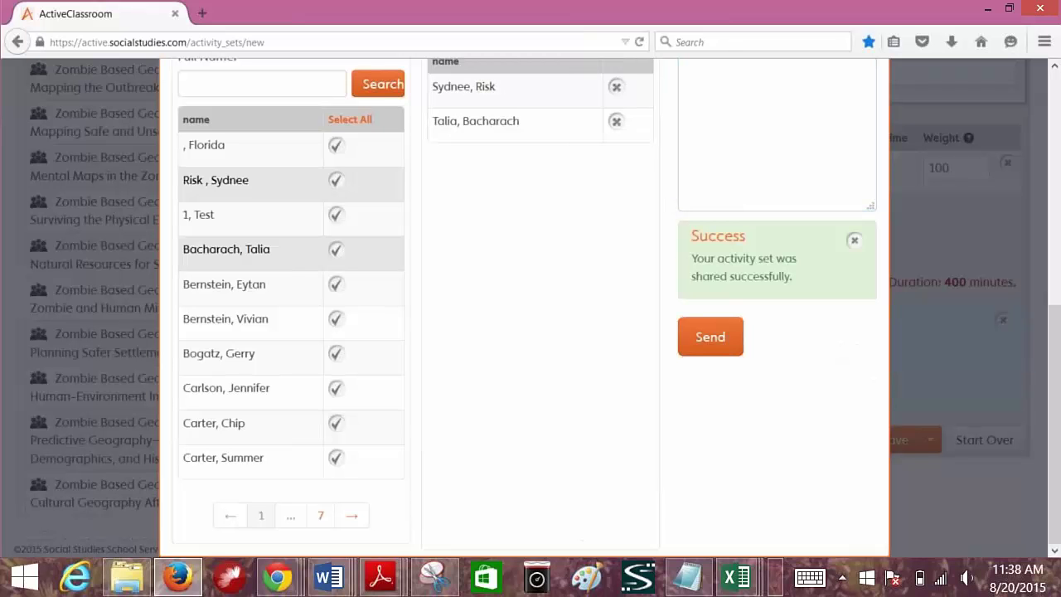
scroll(524, 307, "up", 1)
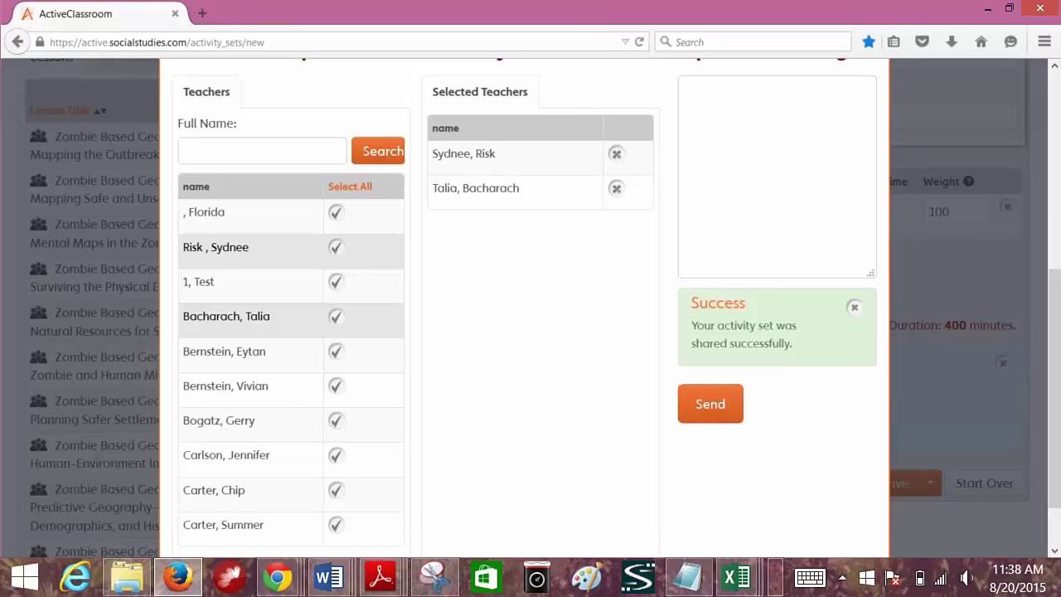
scroll(531, 307, "up", 5)
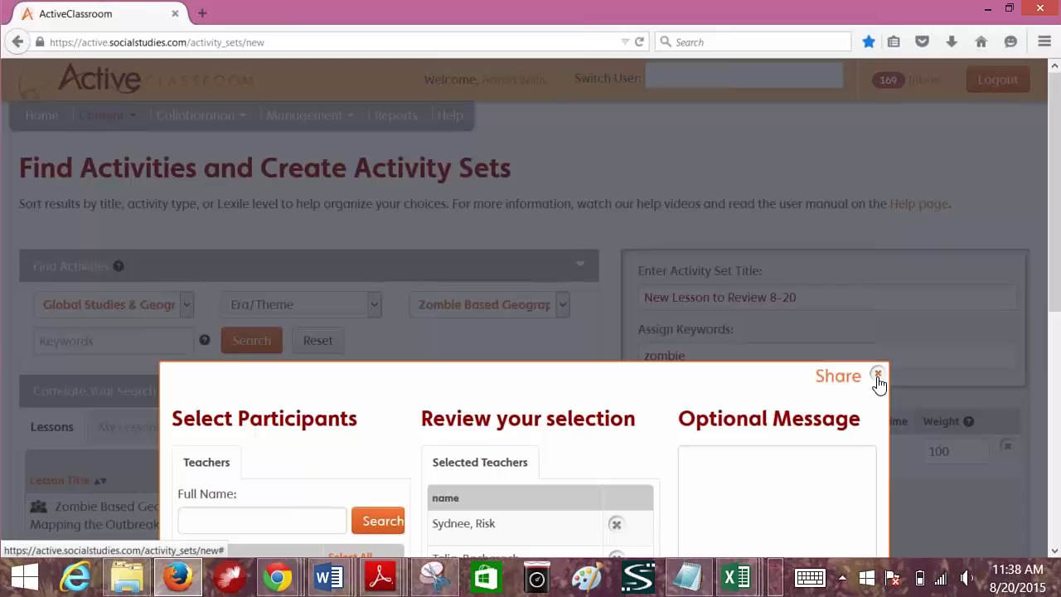
- Close the Share dialog for the activity set
left_click(877, 377)
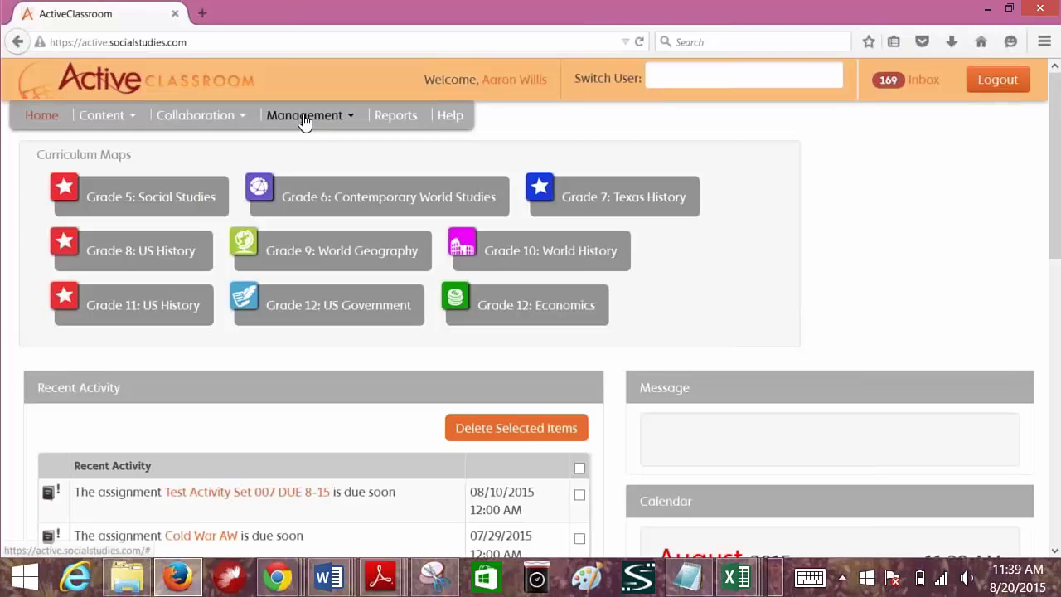
- Go to Manage Users under the Management menu
left_click(305, 122)
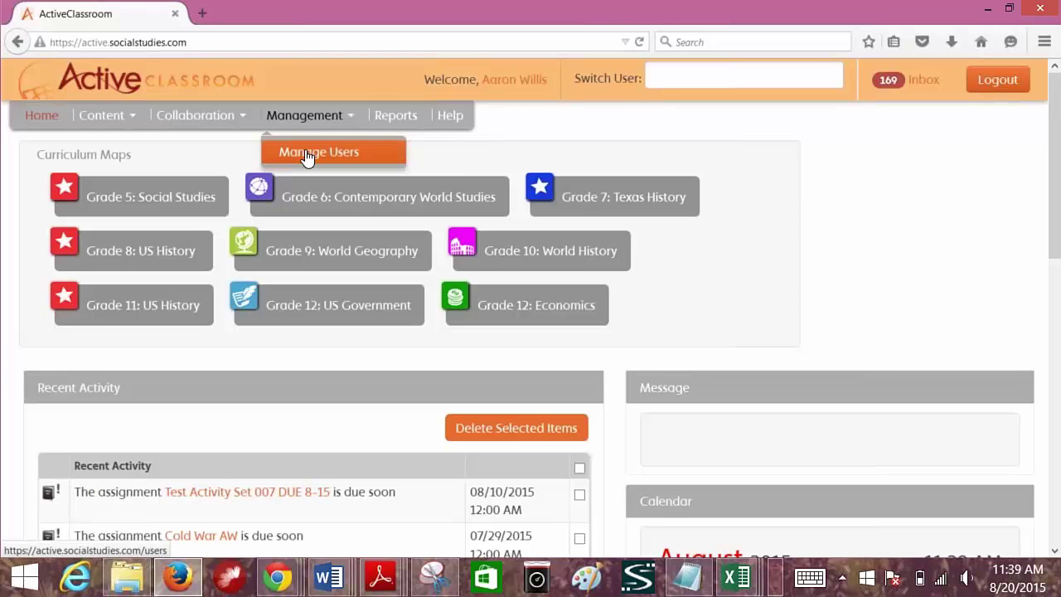
left_click(307, 157)
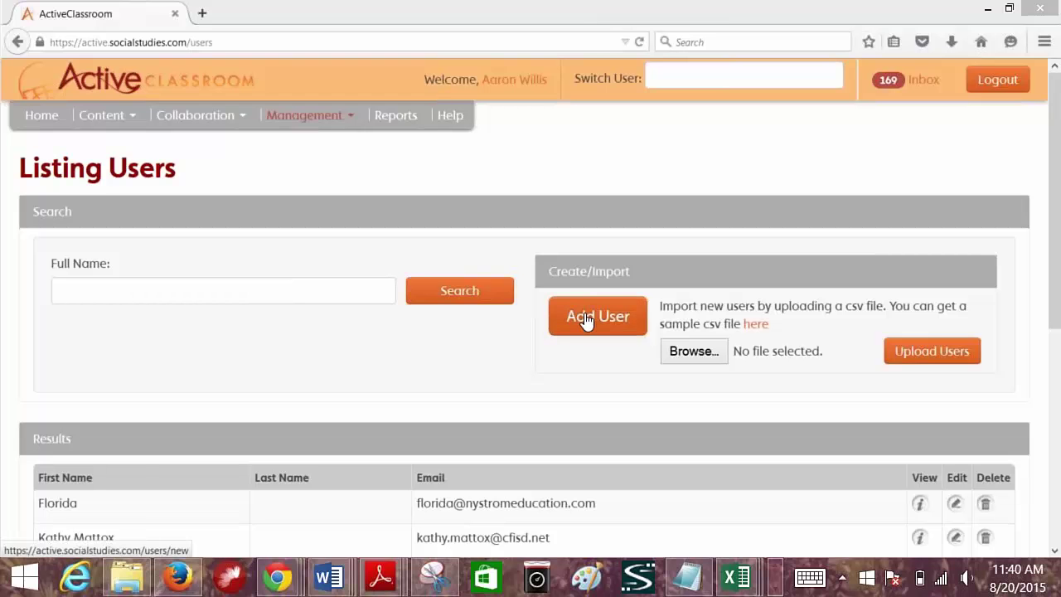
- Start a new user and enable notification when an activity set is shared
left_click(585, 320)
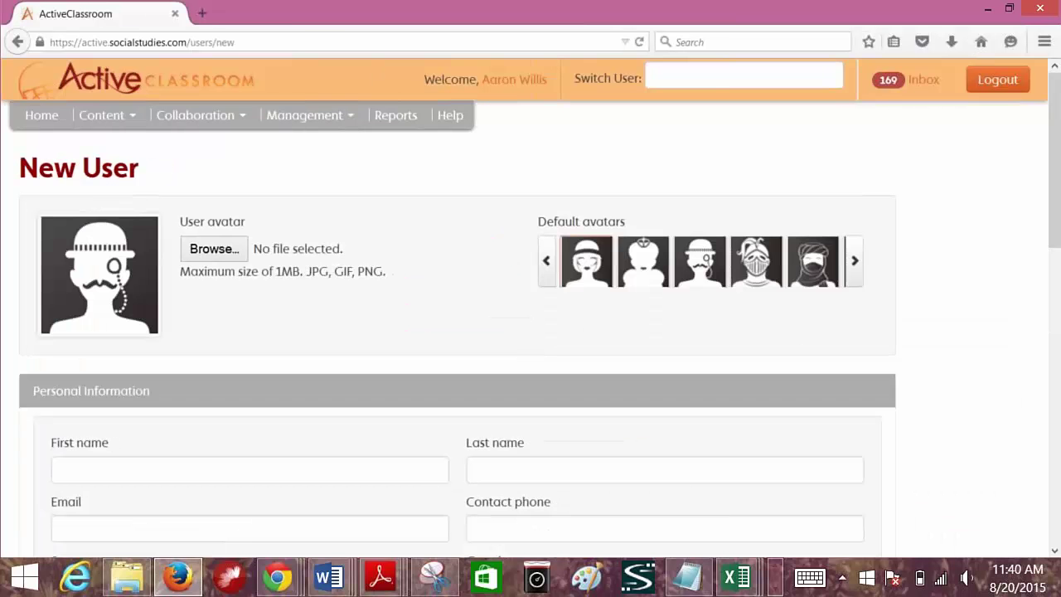
scroll(348, 333, "down", 10)
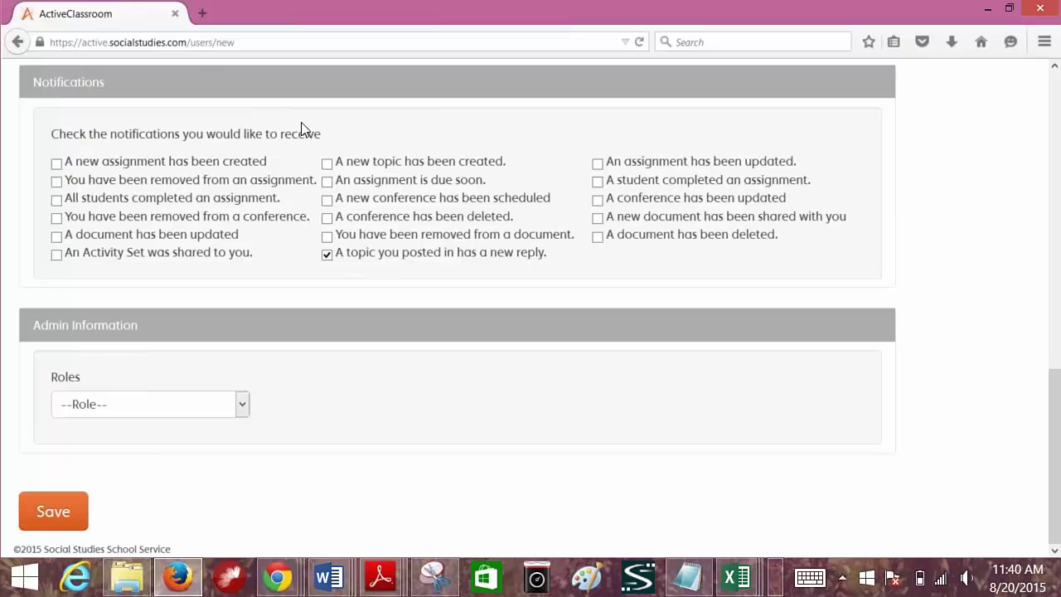
left_click(56, 256)
- Set the role to teacher with Princeton - Test License, then switch it to student
left_click(122, 408)
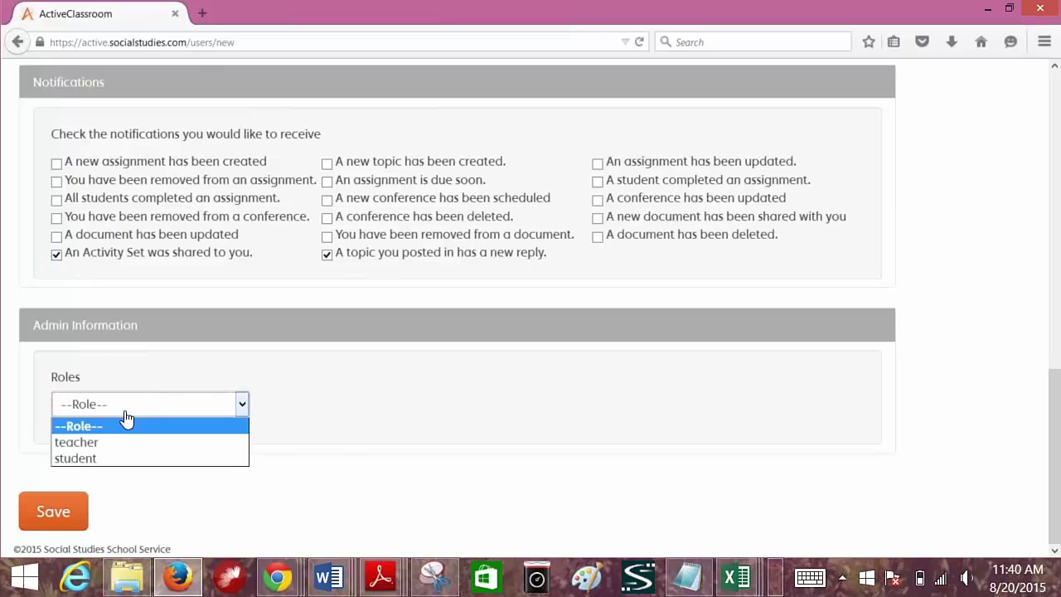
left_click(114, 442)
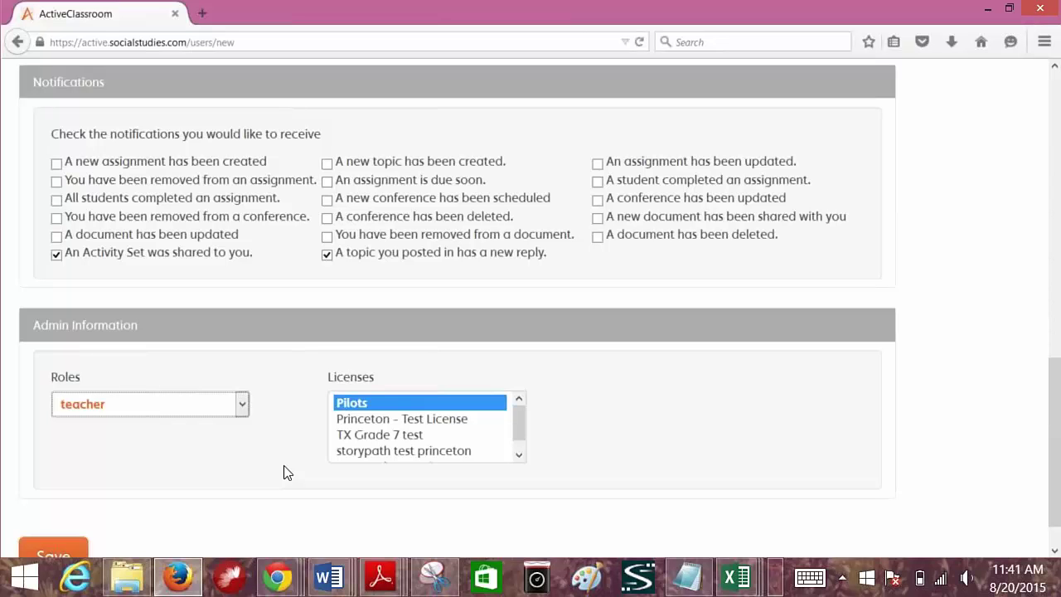
left_click(422, 428, "ctrl")
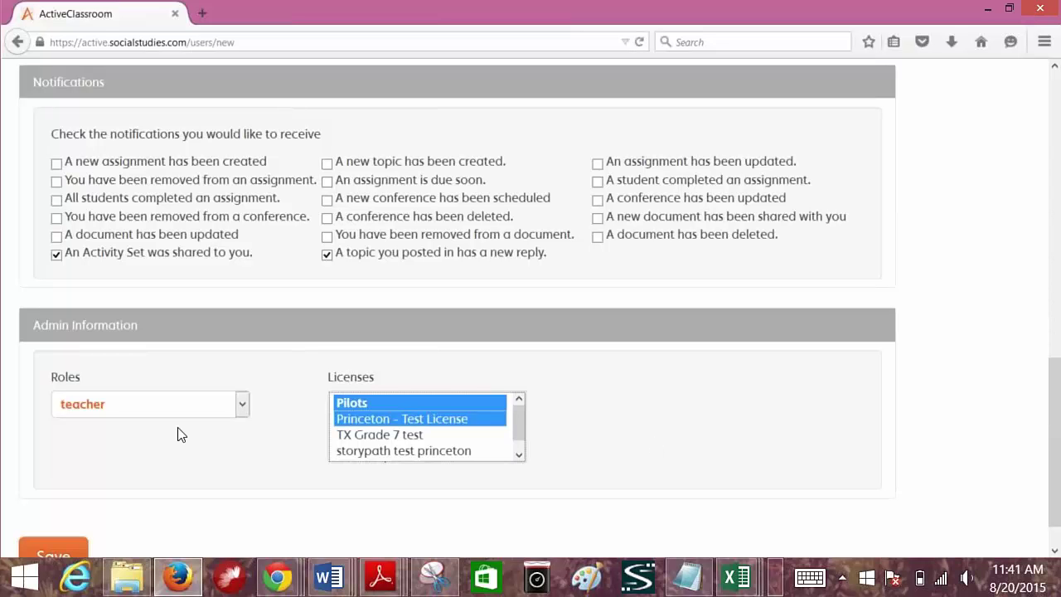
left_click(88, 406)
left_click(88, 457)
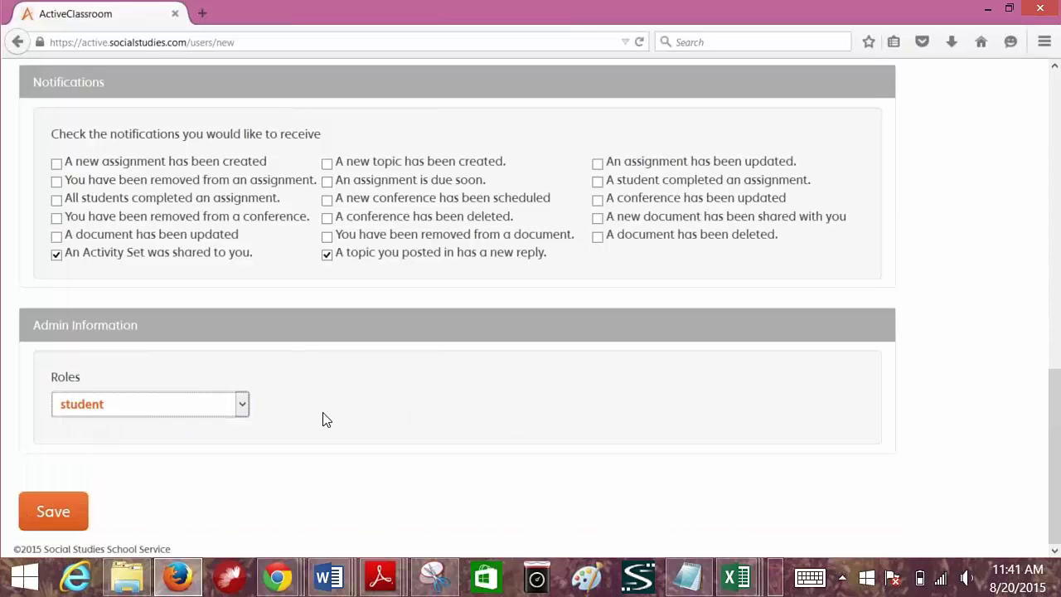
scroll(323, 419, "up", 10)
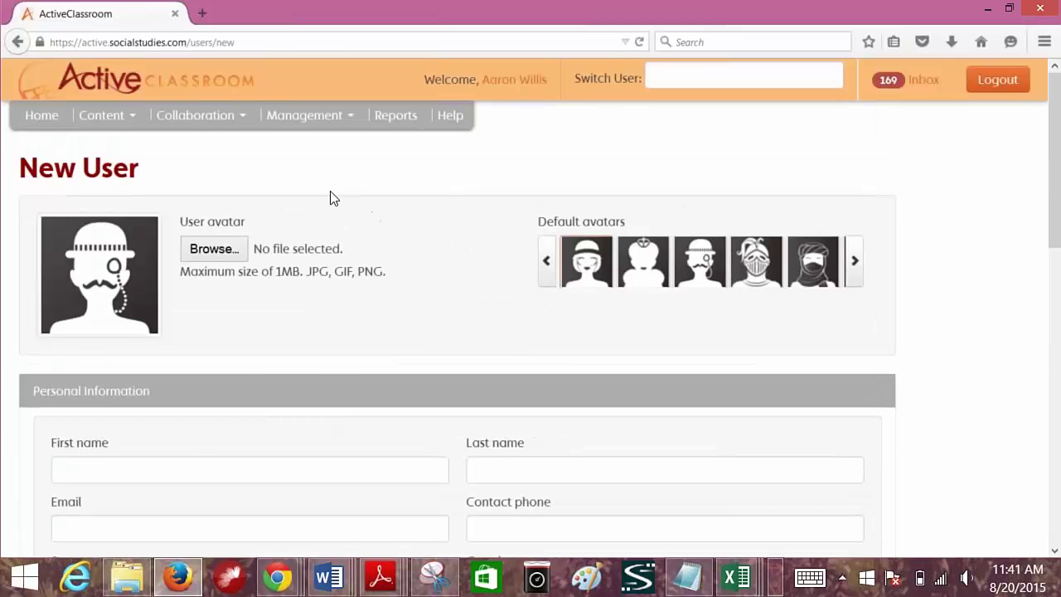
- Return to the Listing Users page through Management > Manage Users
left_click(316, 128)
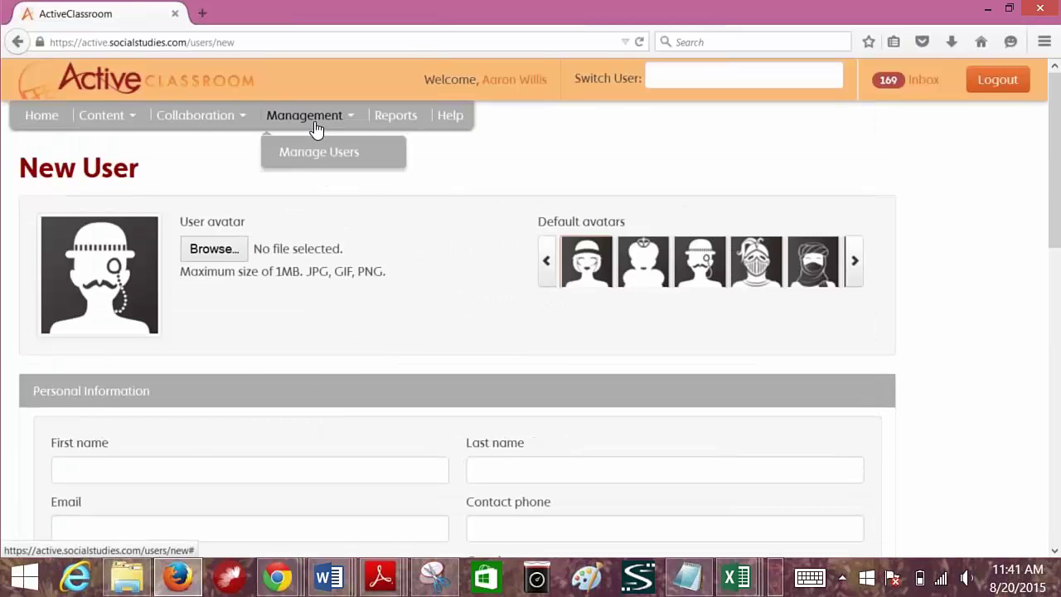
left_click(317, 153)
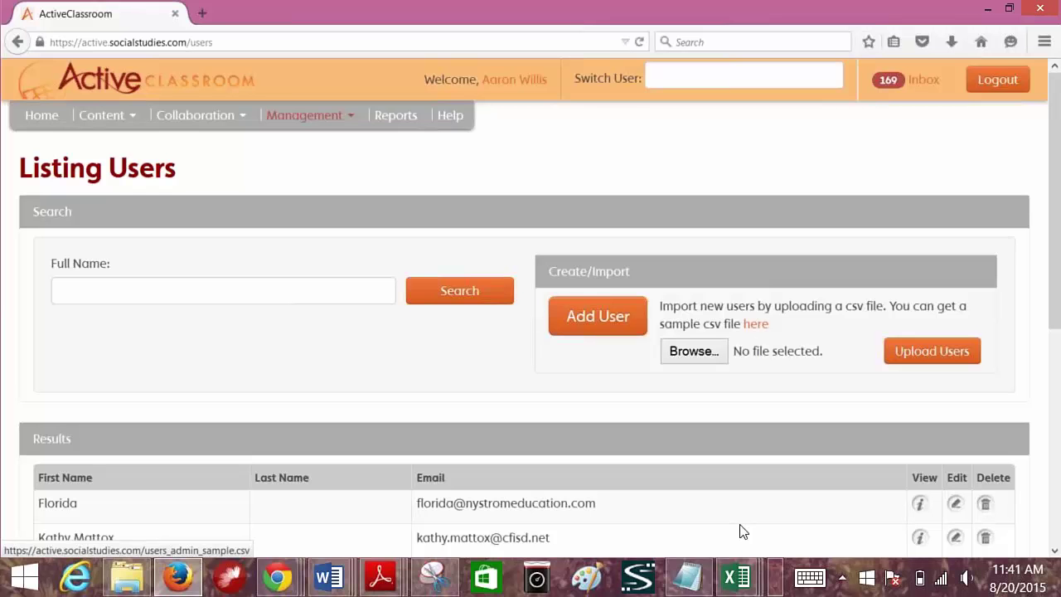
mouse_move(739, 591)
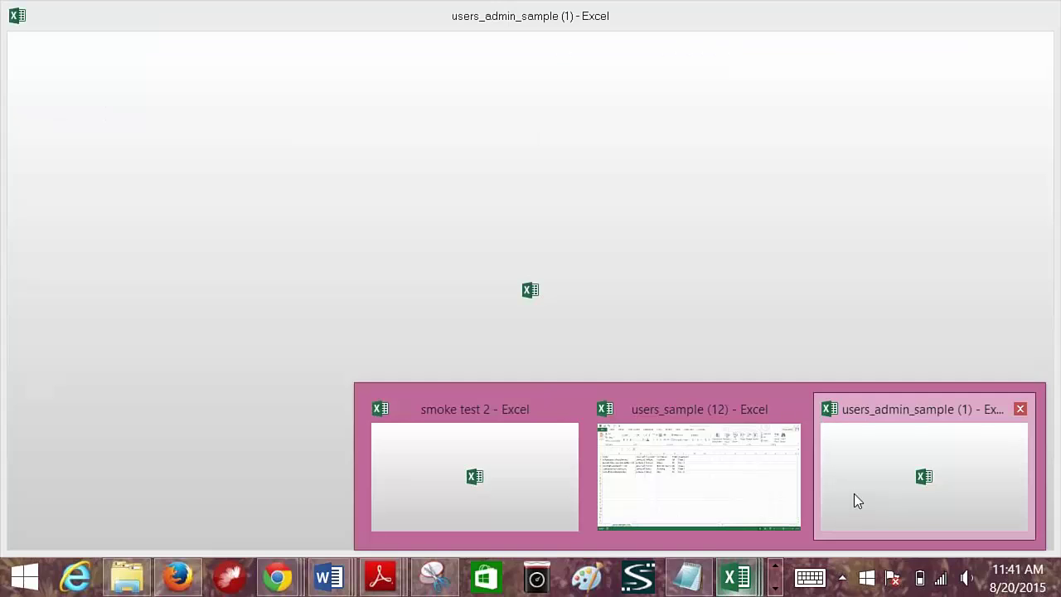
left_click(854, 493)
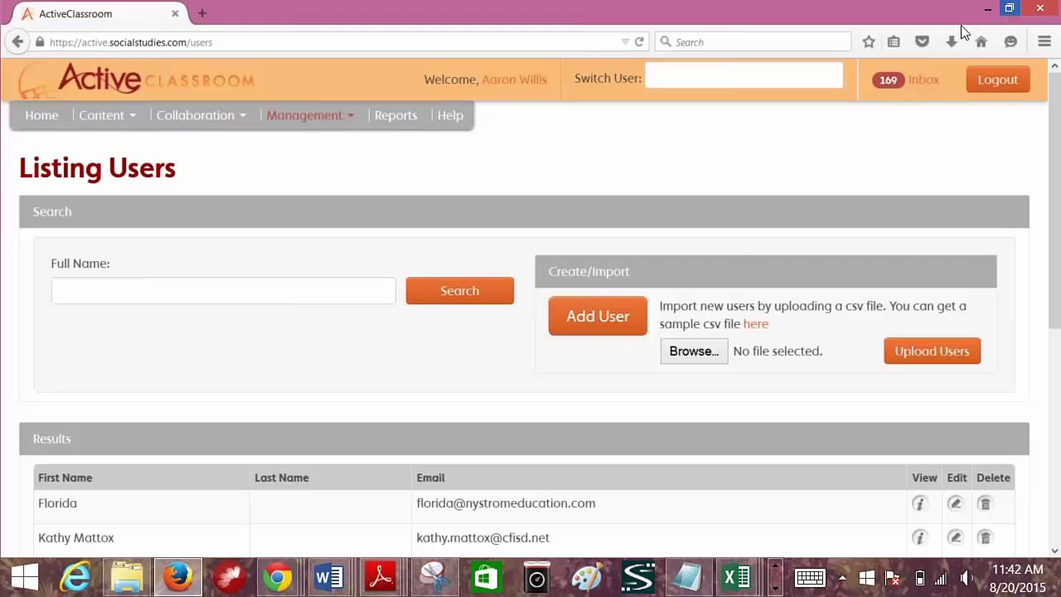
- Upload users_admin_sample (1).csv and dismiss the users-imported confirmation
left_click(692, 350)
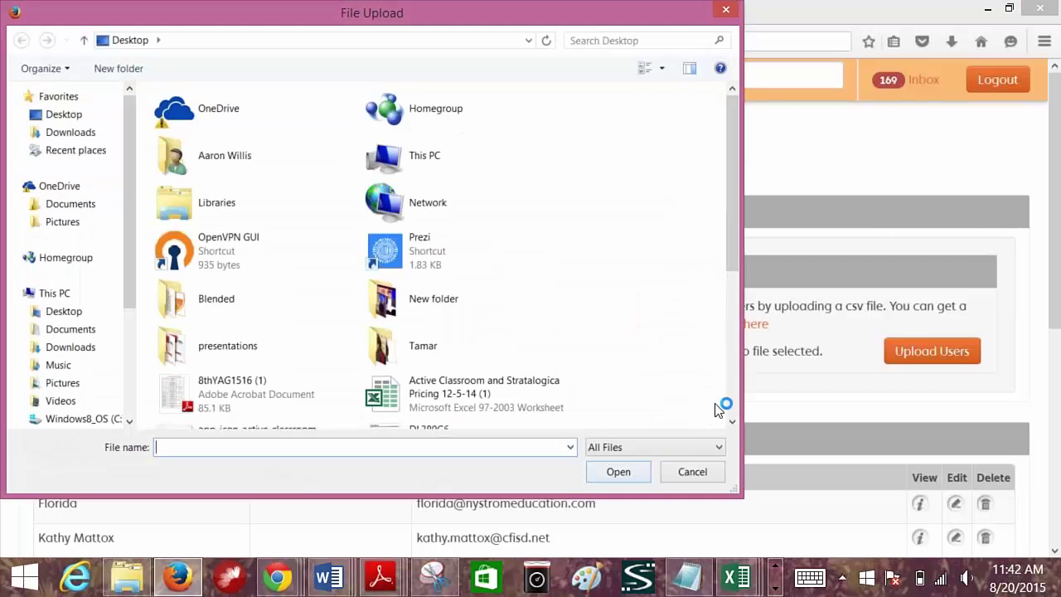
left_click(732, 381)
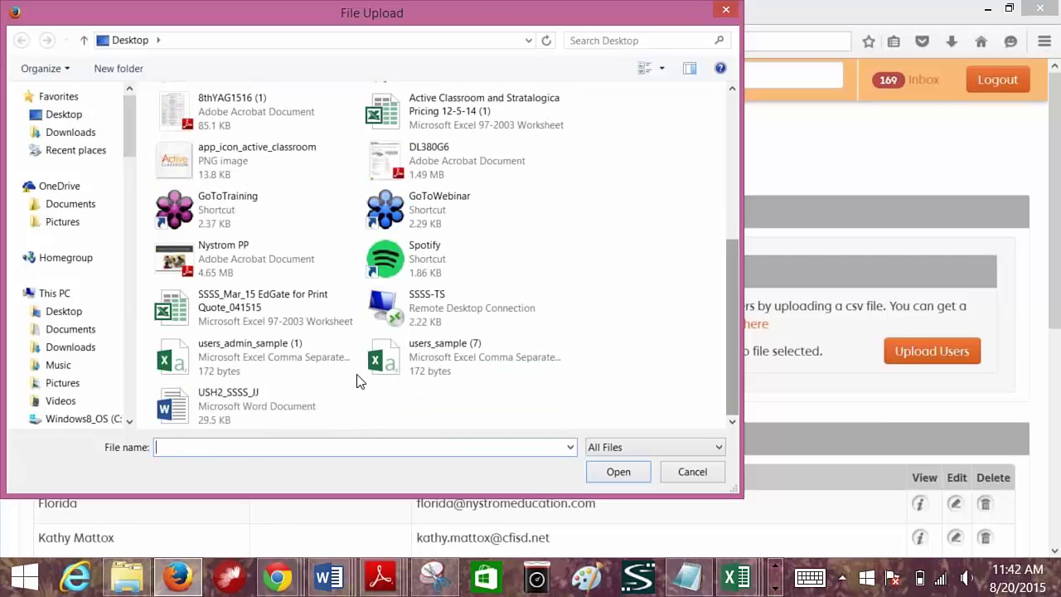
left_click(240, 365)
double_click(239, 363)
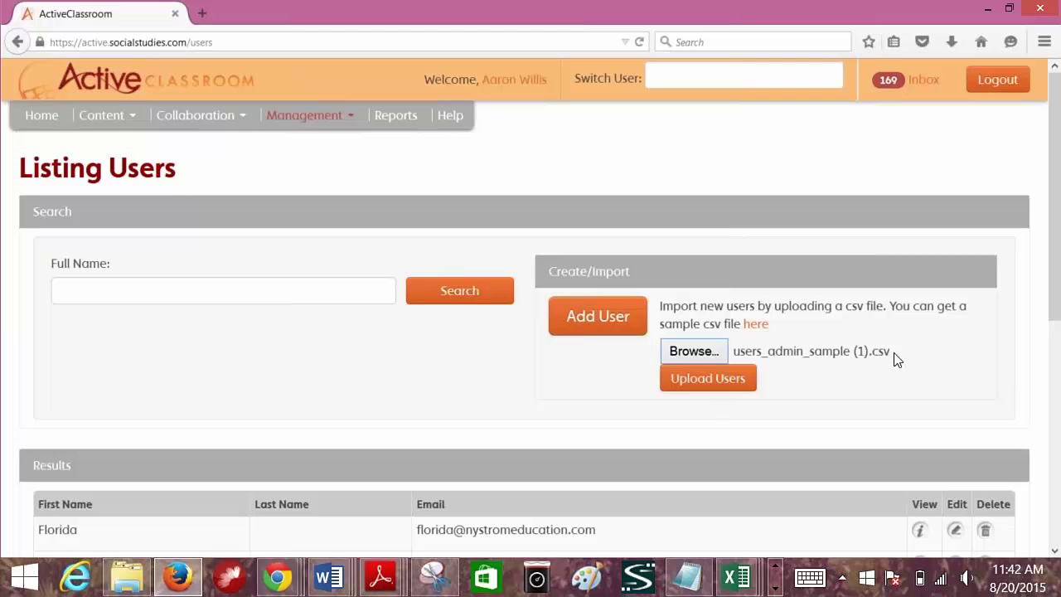
left_click(703, 381)
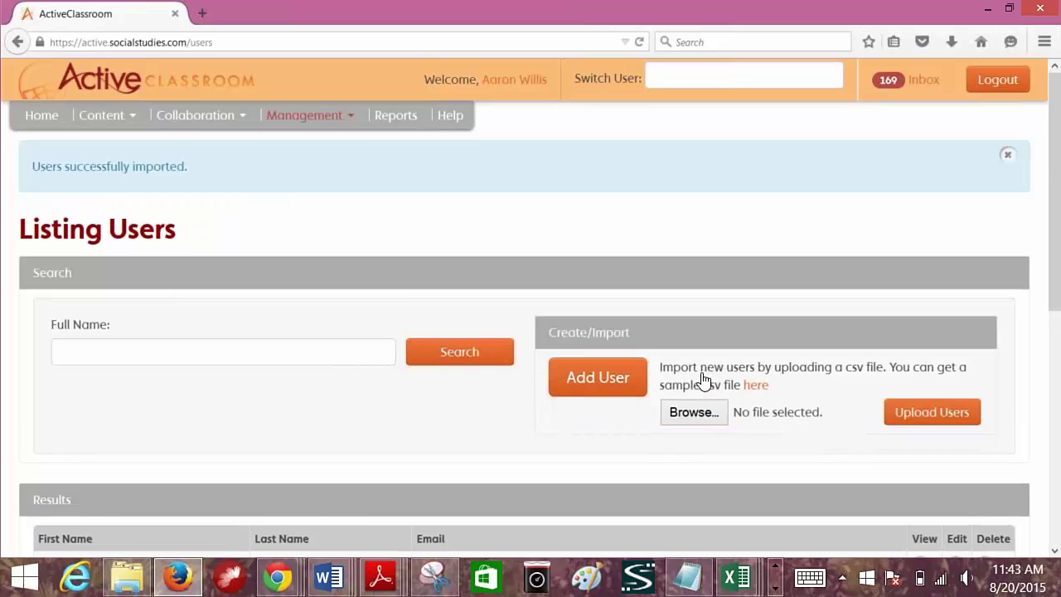
left_click(1008, 158)
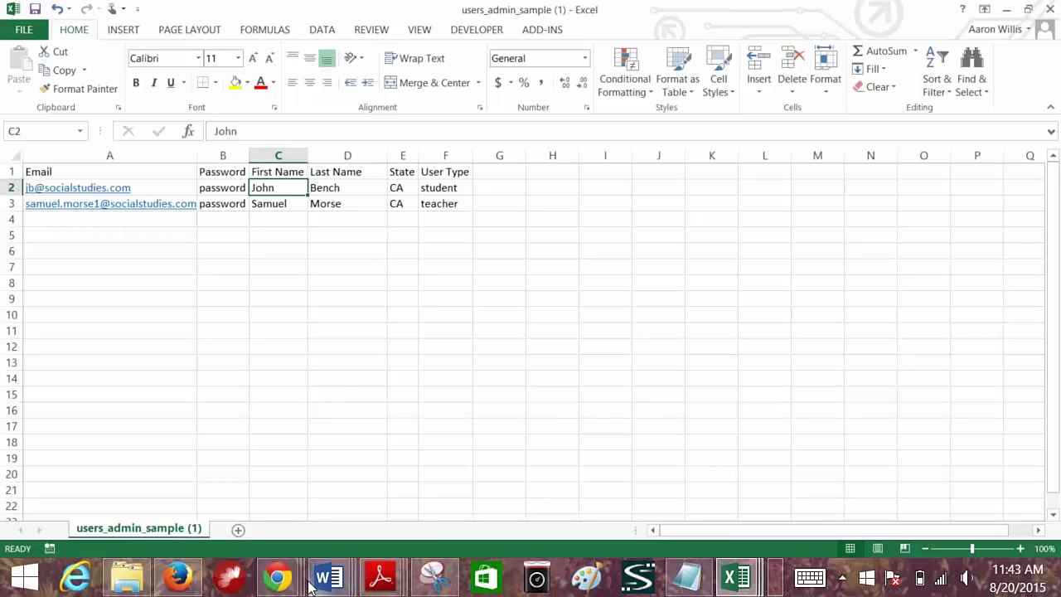
- Search users by the imported user's full name, correcting its spelling and searching again
left_click(178, 577)
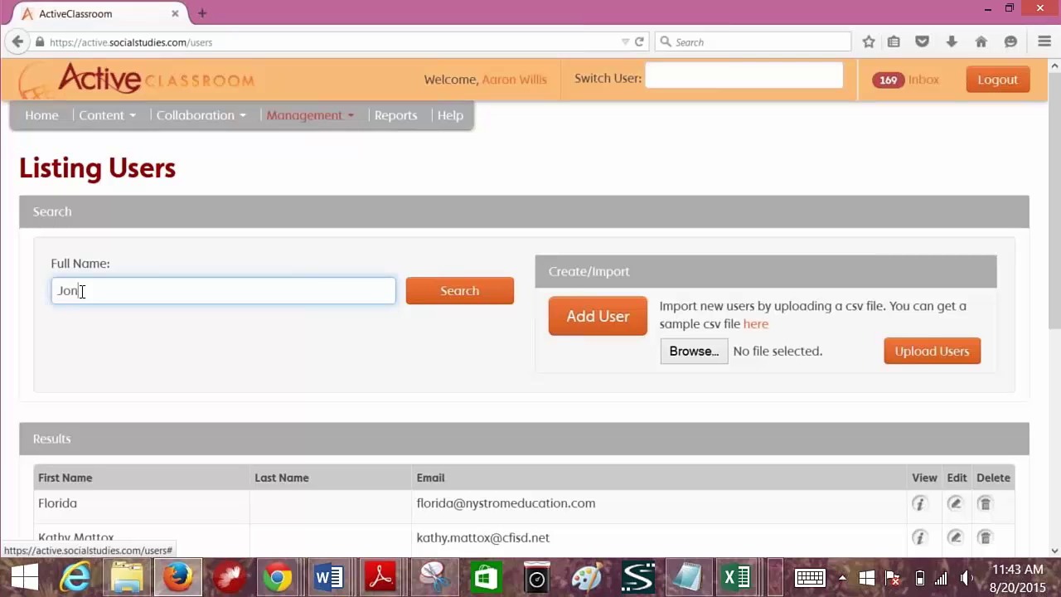
left_click(419, 290)
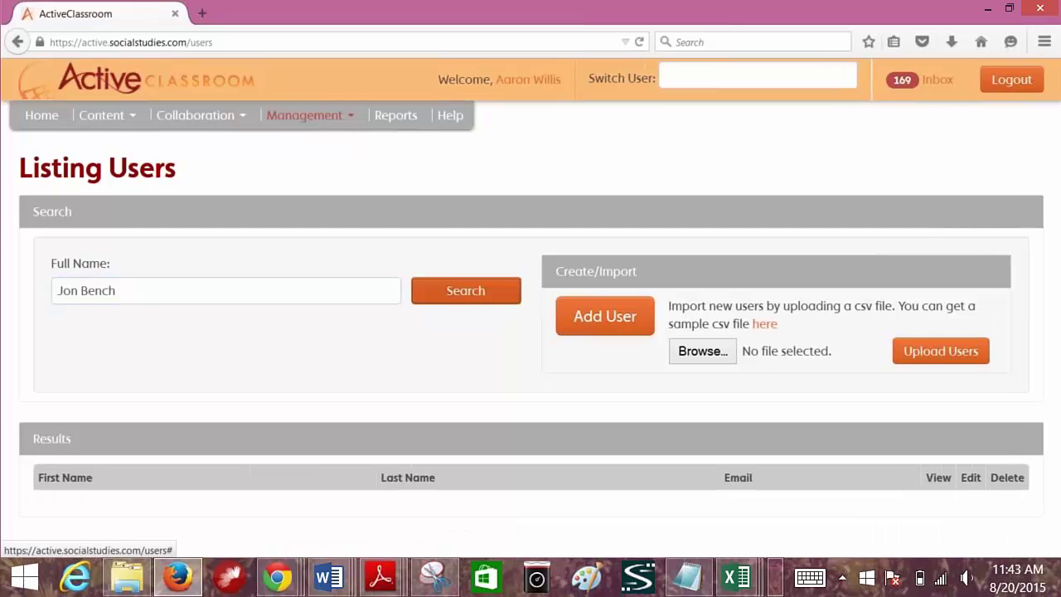
left_click(74, 294)
type("h")
left_click(445, 290)
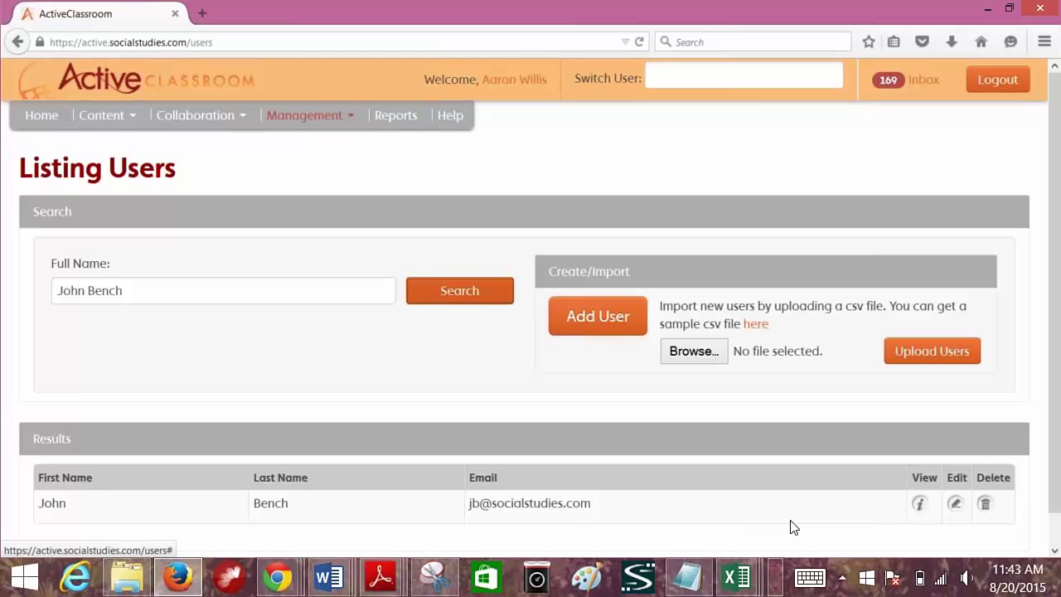
- Edit the found user and change their role to teacher
left_click(955, 505)
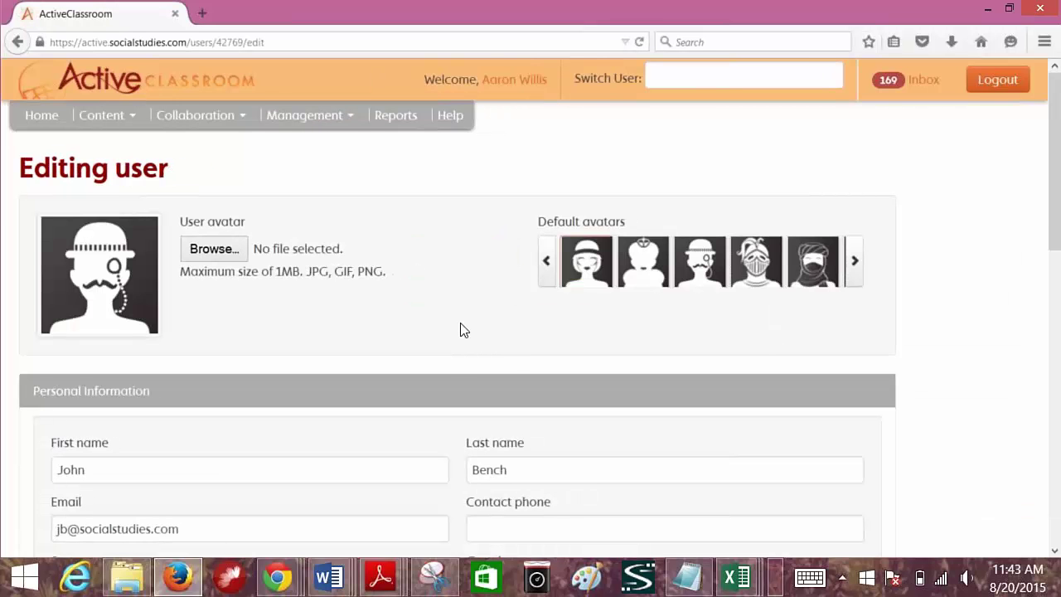
scroll(458, 330, "down", 5)
scroll(459, 330, "up", 5)
scroll(458, 330, "down", 5)
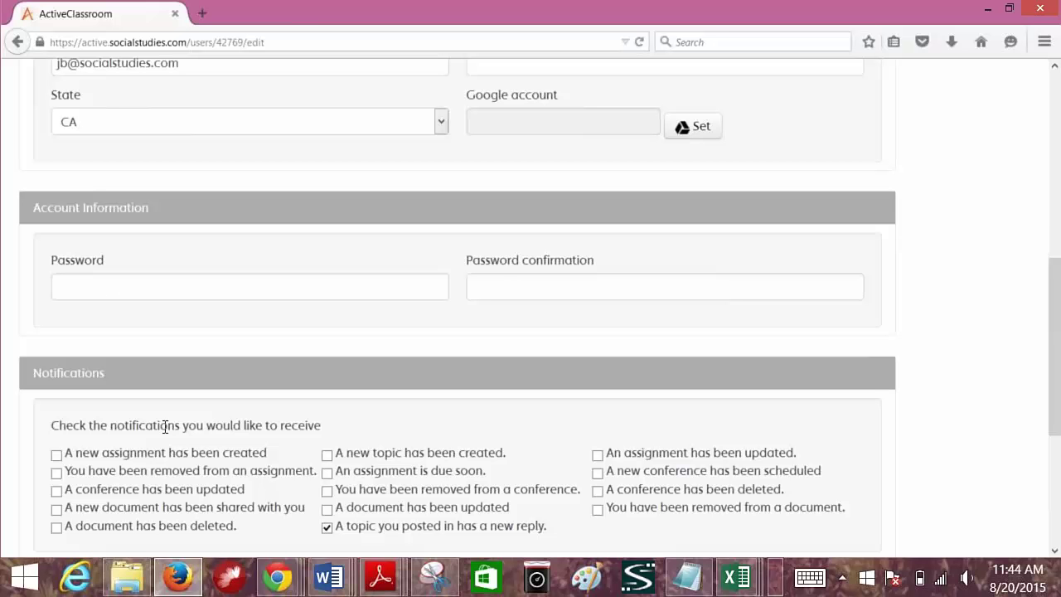
scroll(101, 413, "down", 5)
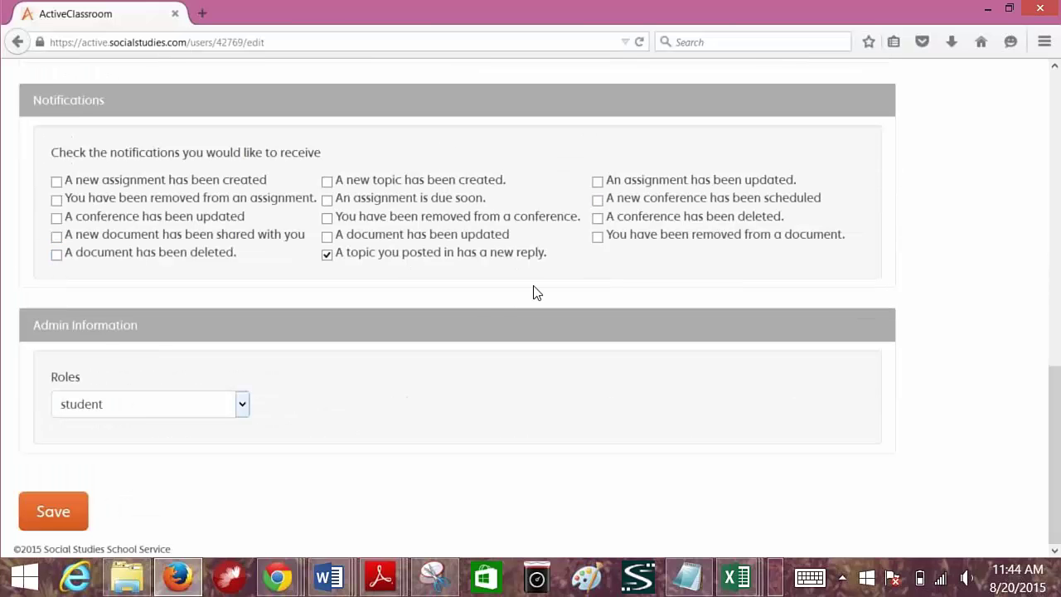
left_click(242, 408)
left_click(124, 445)
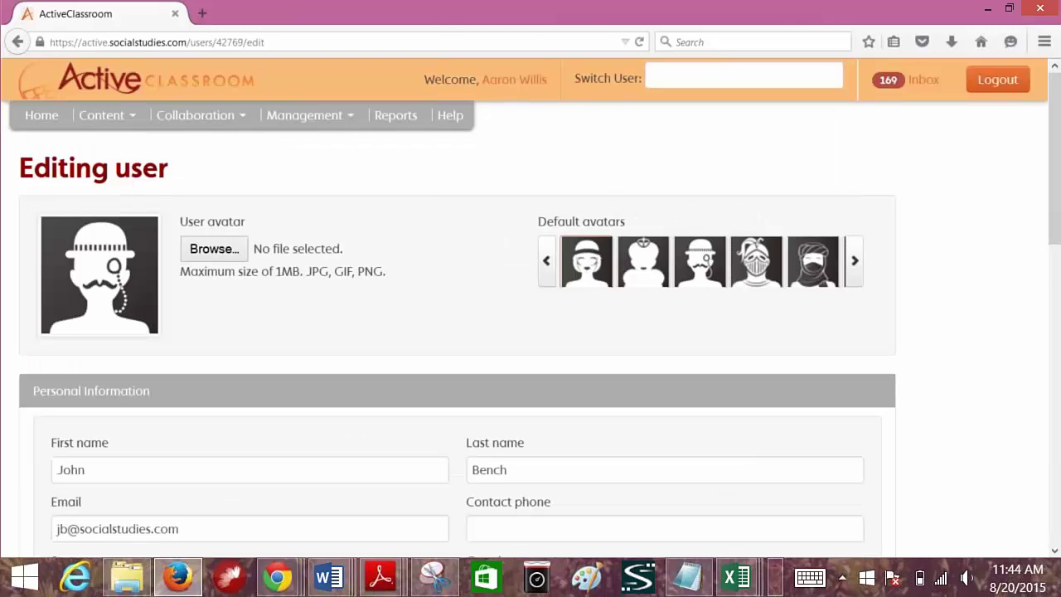
- Add Princeton - Test License and save, then go back to the edit form after the error
scroll(531, 332, "down", 15)
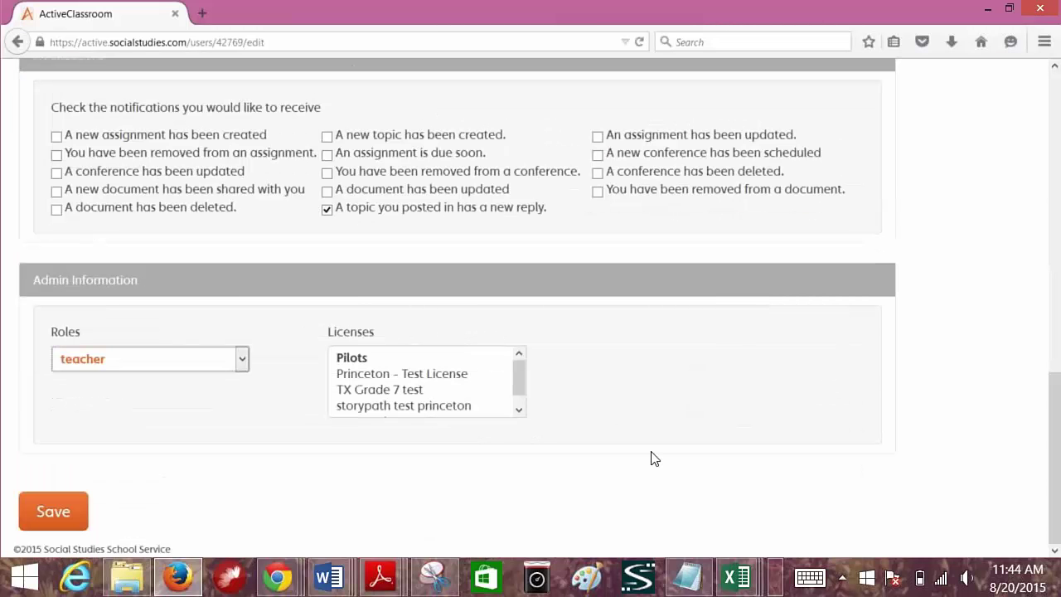
left_click(421, 374)
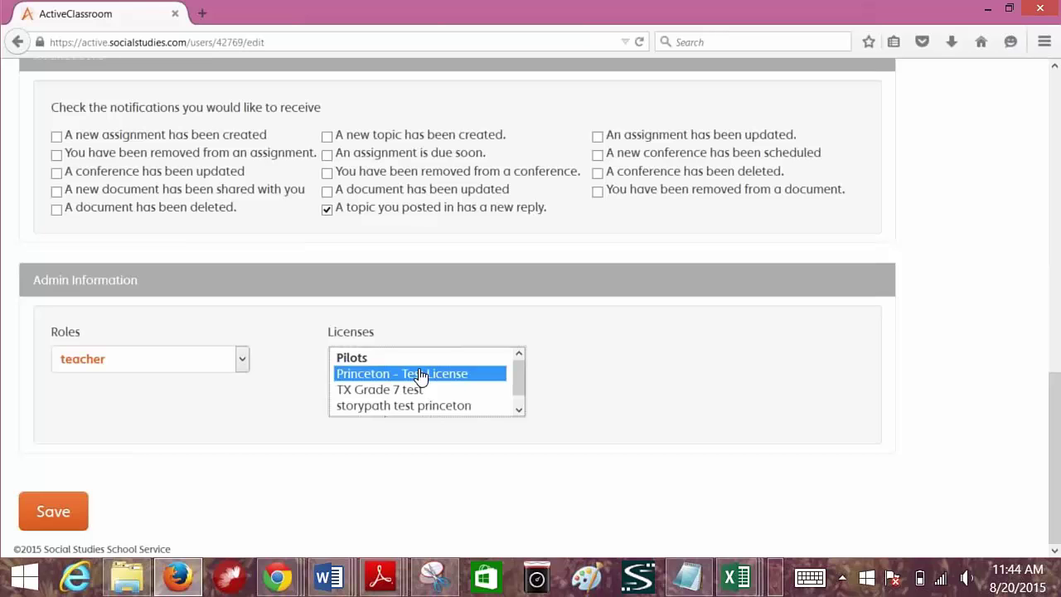
left_click(44, 516)
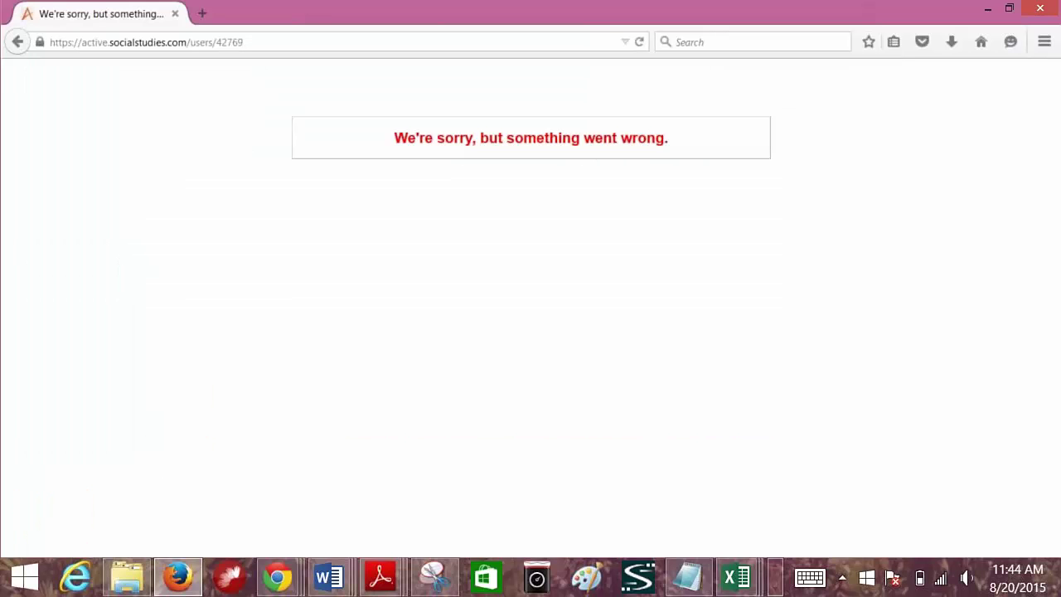
left_click(18, 42)
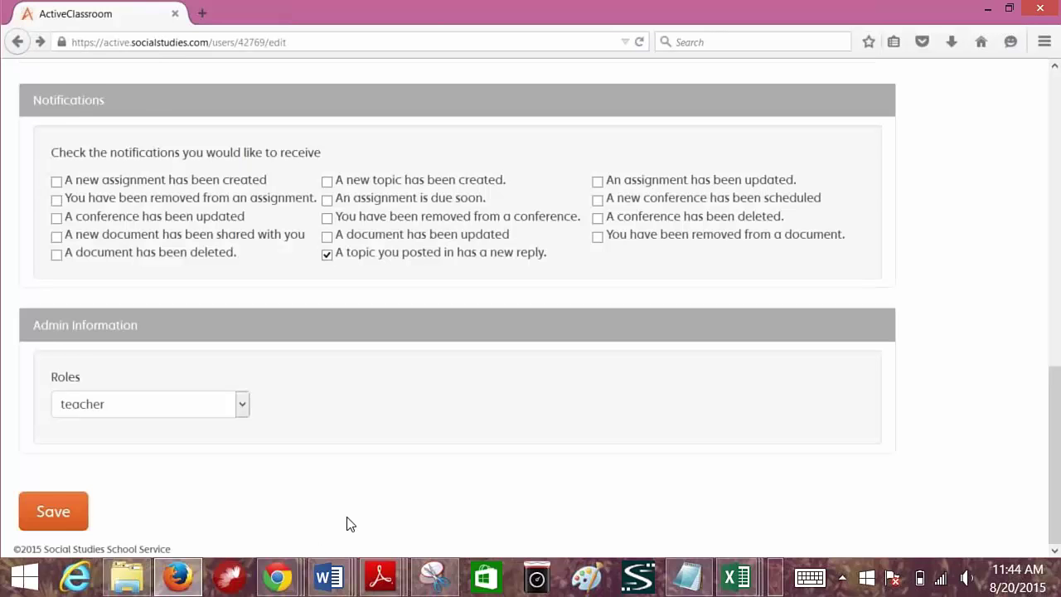
scroll(348, 486, "up", 10)
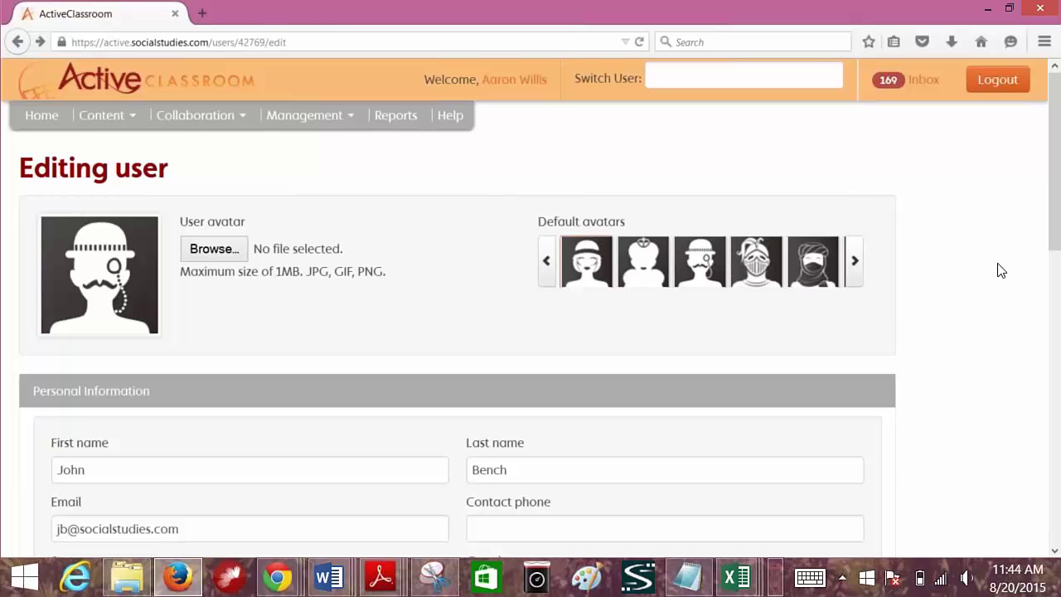
left_click(337, 120)
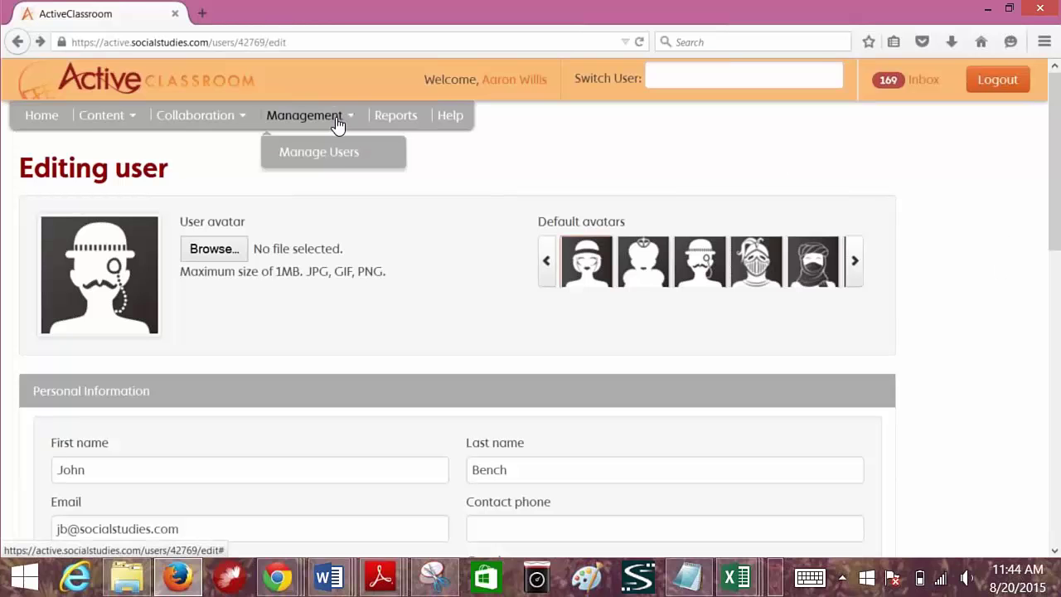
left_click(339, 153)
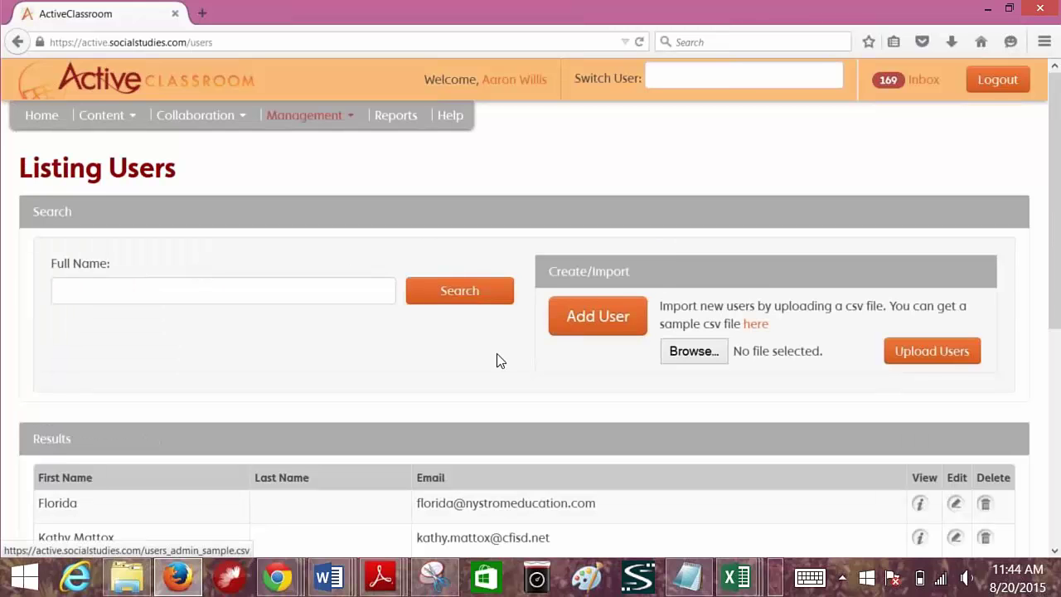
scroll(324, 372, "down", 5)
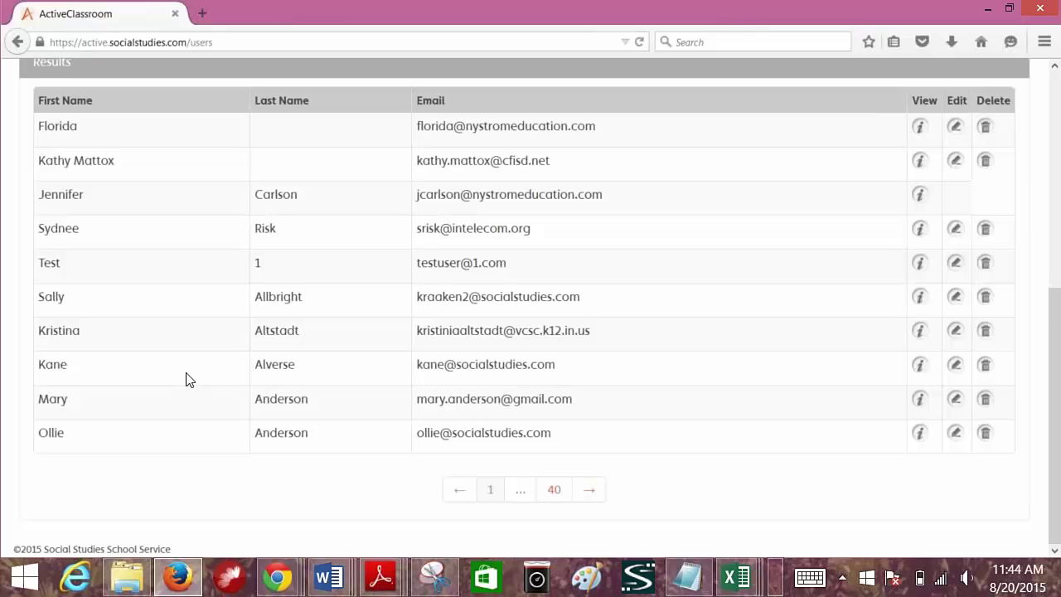
scroll(189, 379, "up", 5)
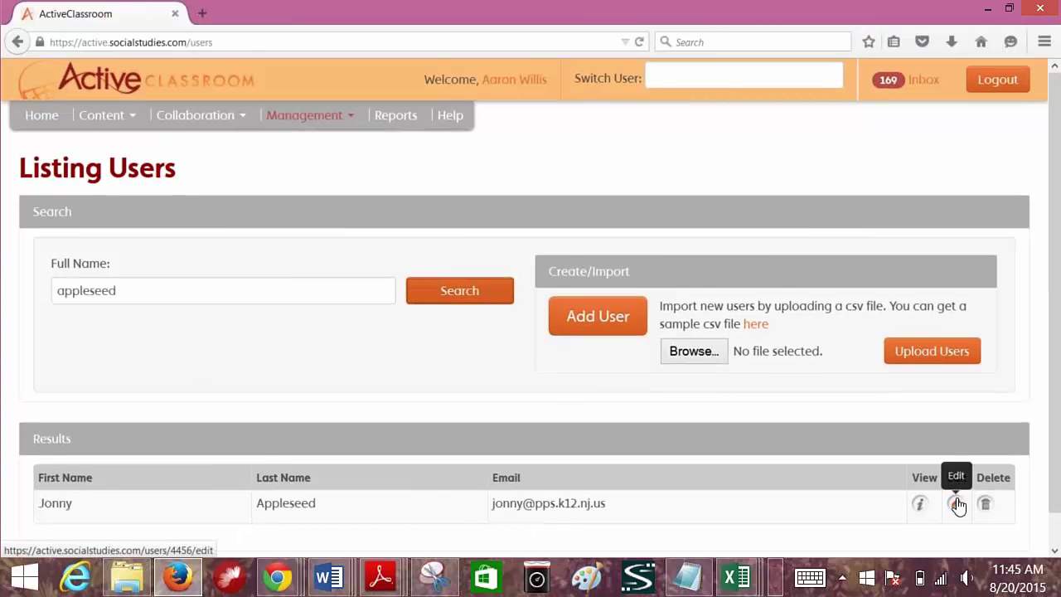
left_click(958, 504)
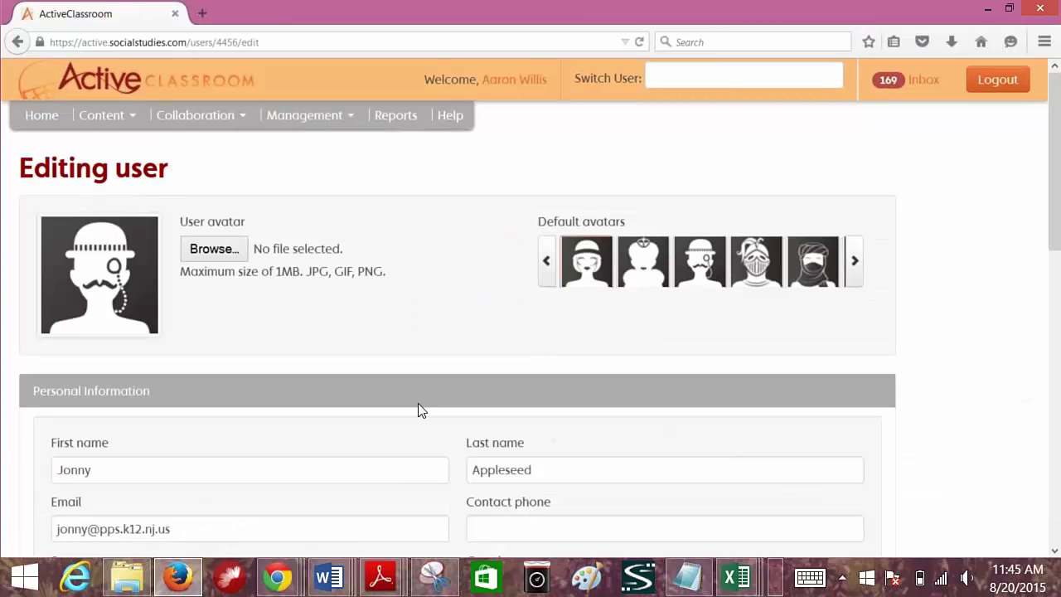
scroll(419, 404, "down", 10)
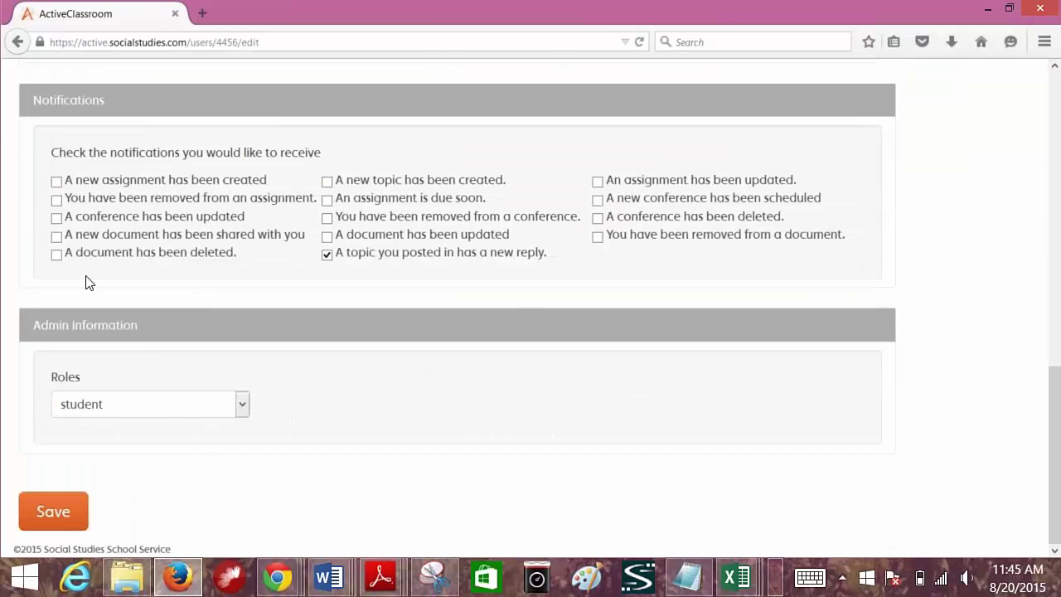
scroll(400, 419, "up", 10)
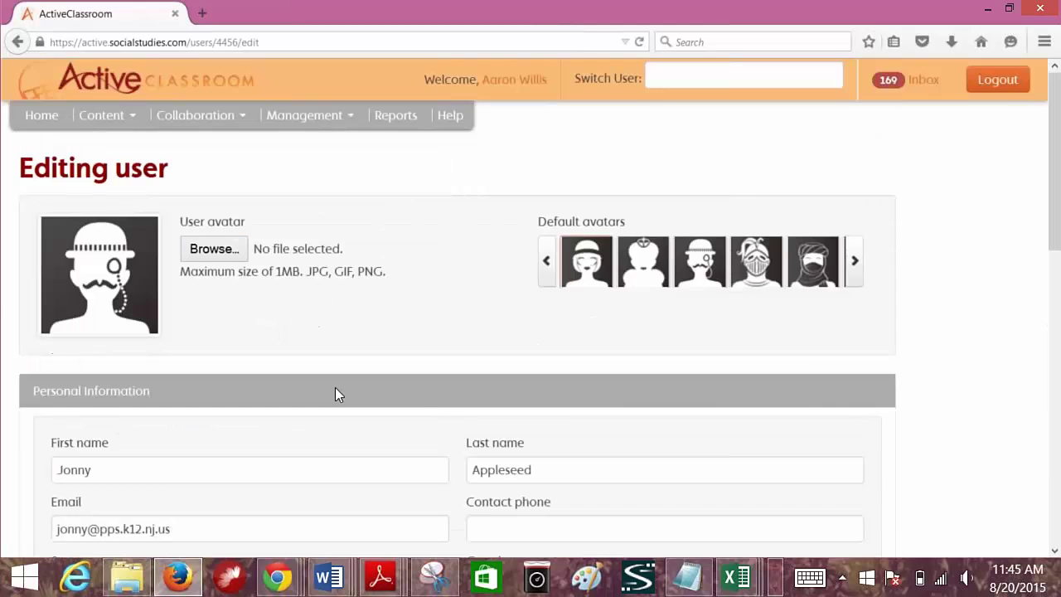
left_click(307, 126)
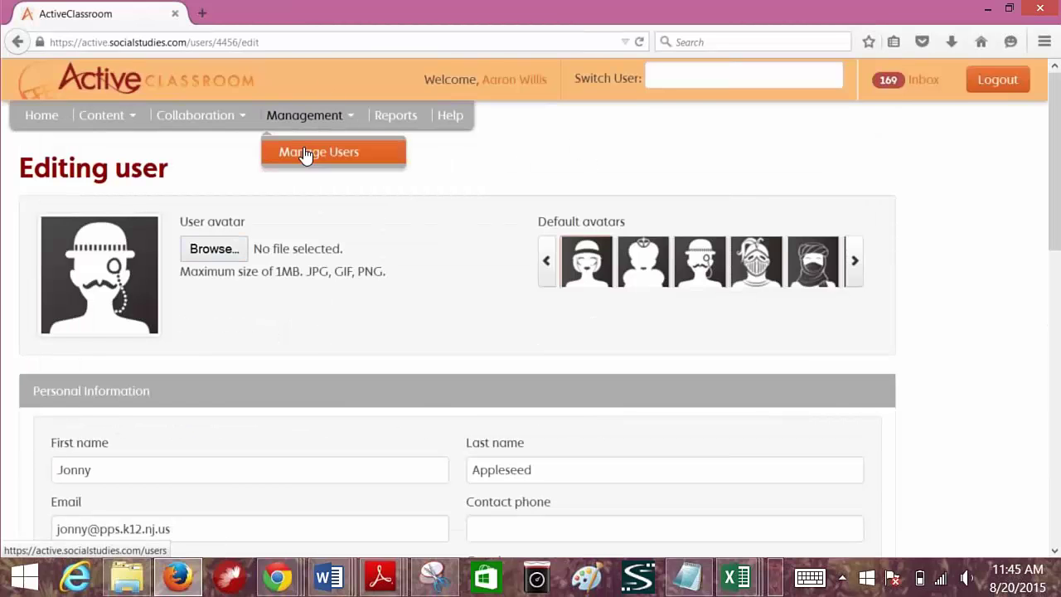
left_click(305, 153)
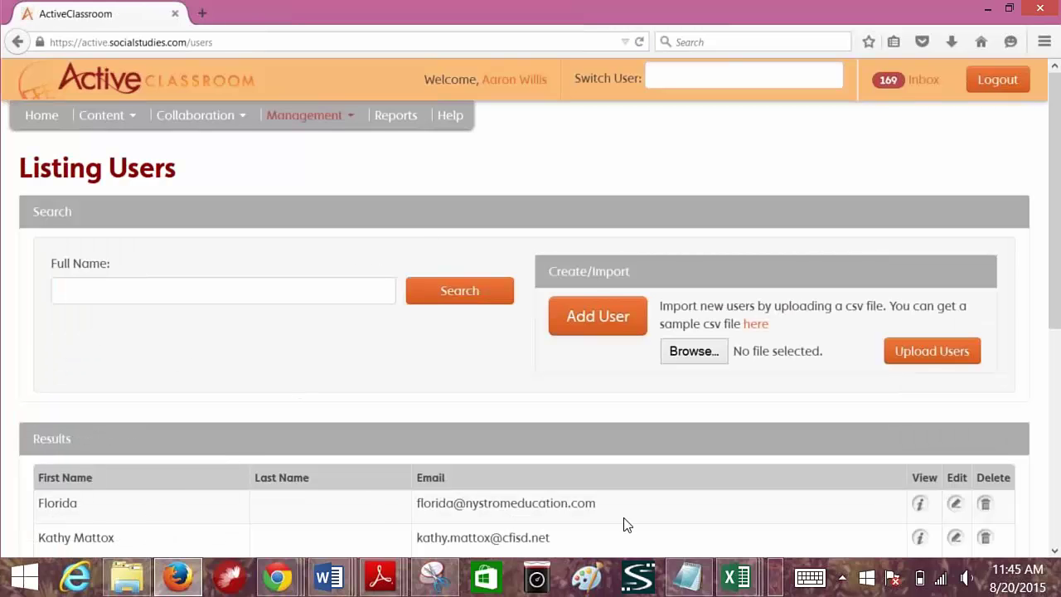
- Delete the first user in the results list and dismiss the deletion success notice
left_click(985, 504)
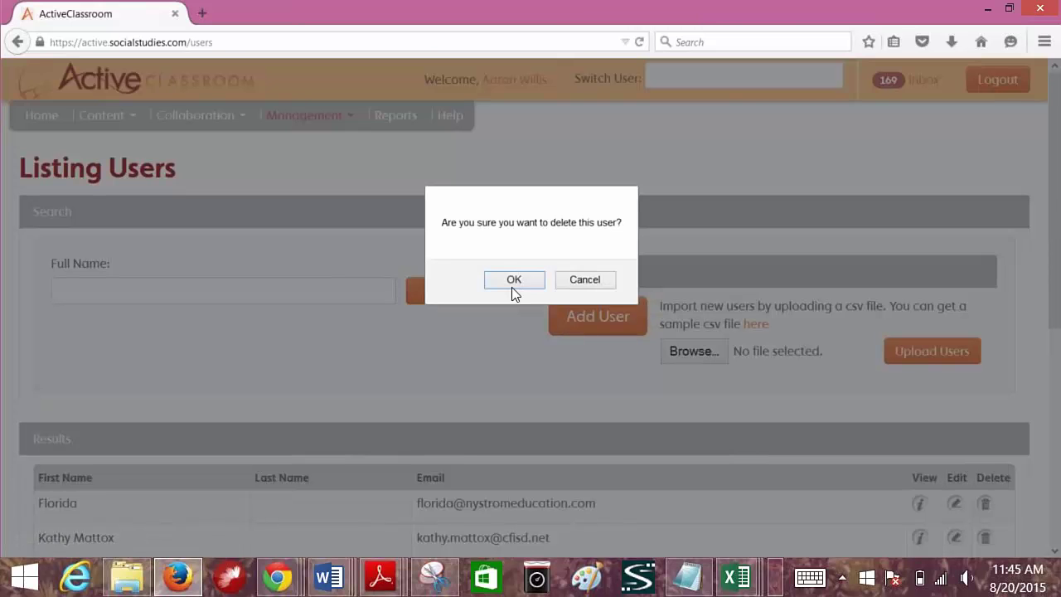
left_click(512, 282)
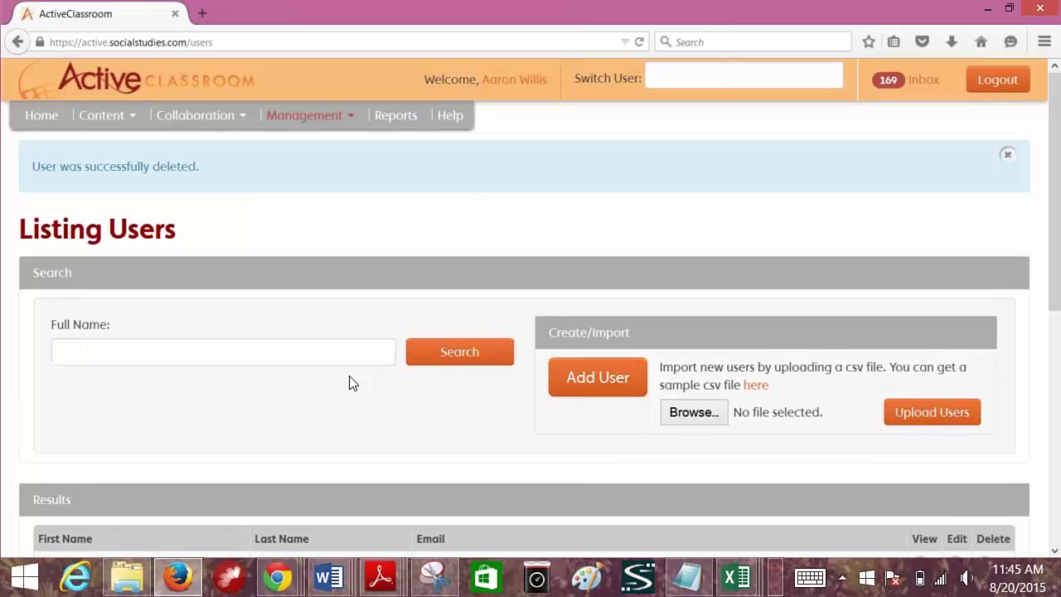
scroll(349, 382, "down", 8)
scroll(349, 380, "up", 8)
left_click(1006, 158)
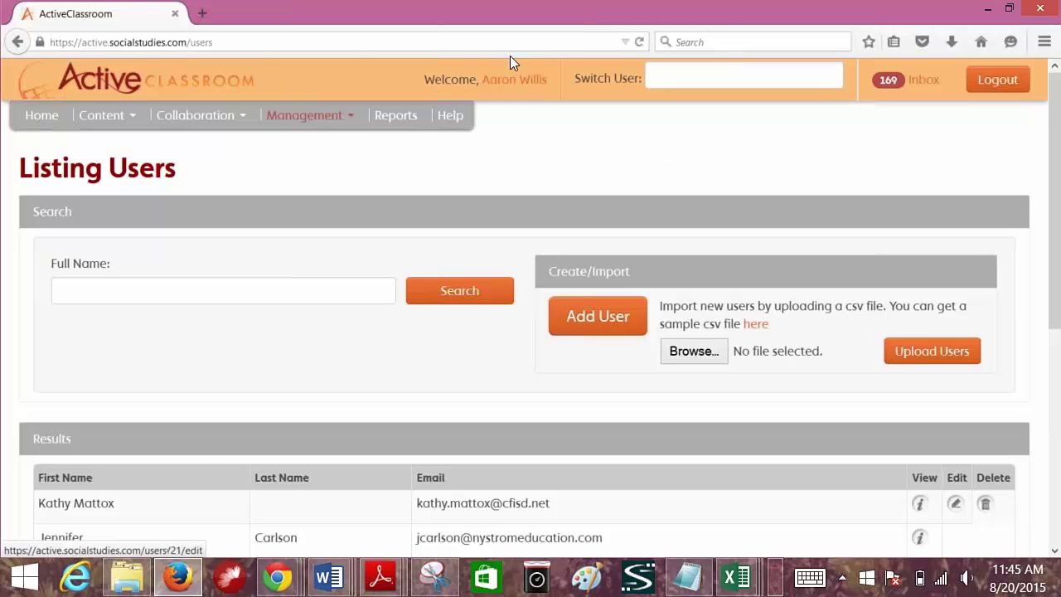
- Open the Collaboration menu to show the discussion, conference and Google Drive options
left_click(219, 122)
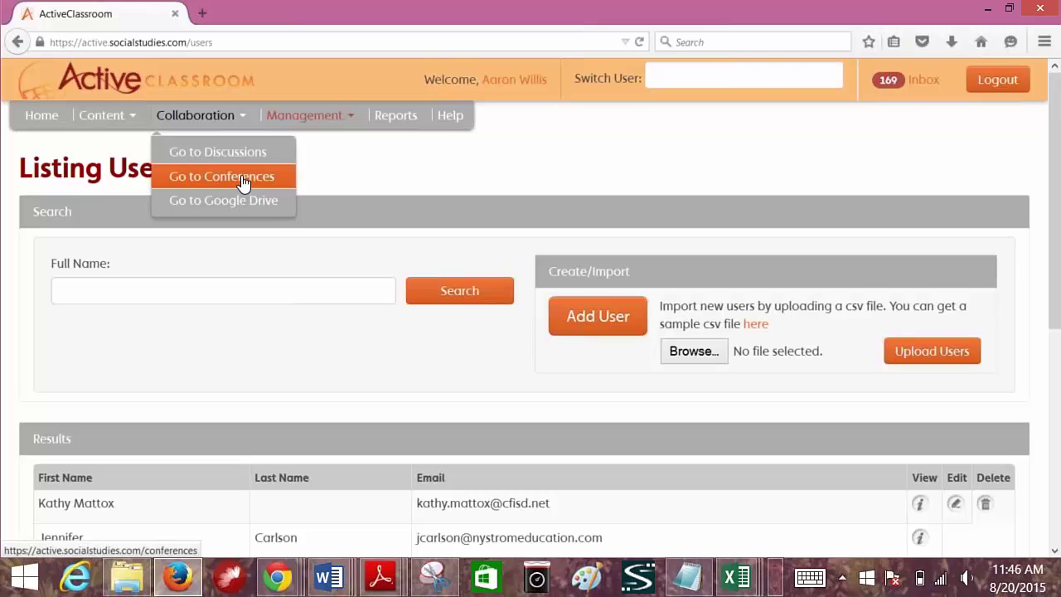
- Start a new discussion forum titled 'Active Classroom Discussion Area'
left_click(219, 151)
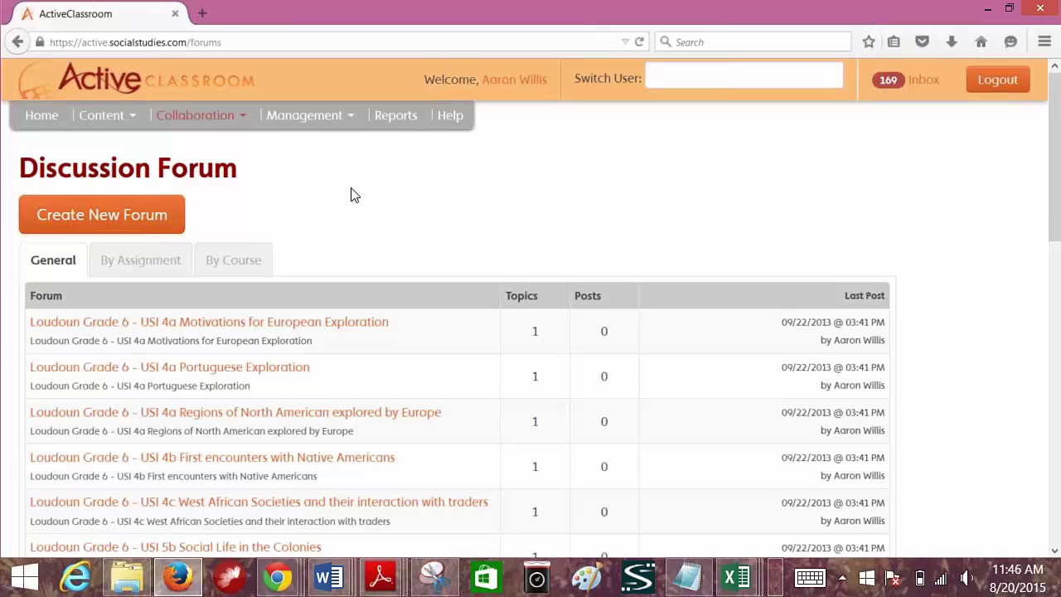
left_click(120, 219)
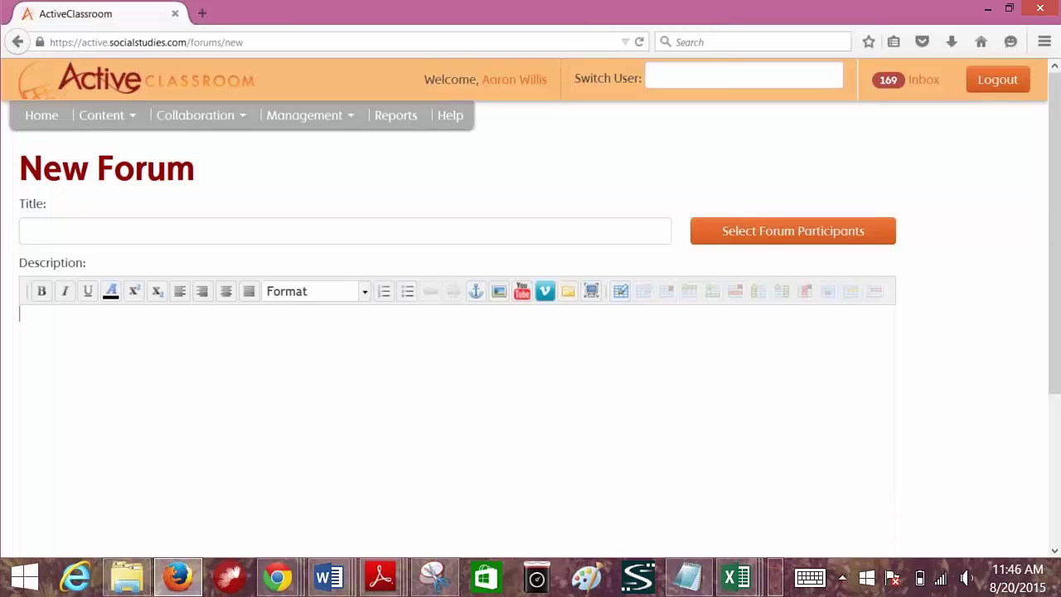
left_click(28, 232)
type("Active A")
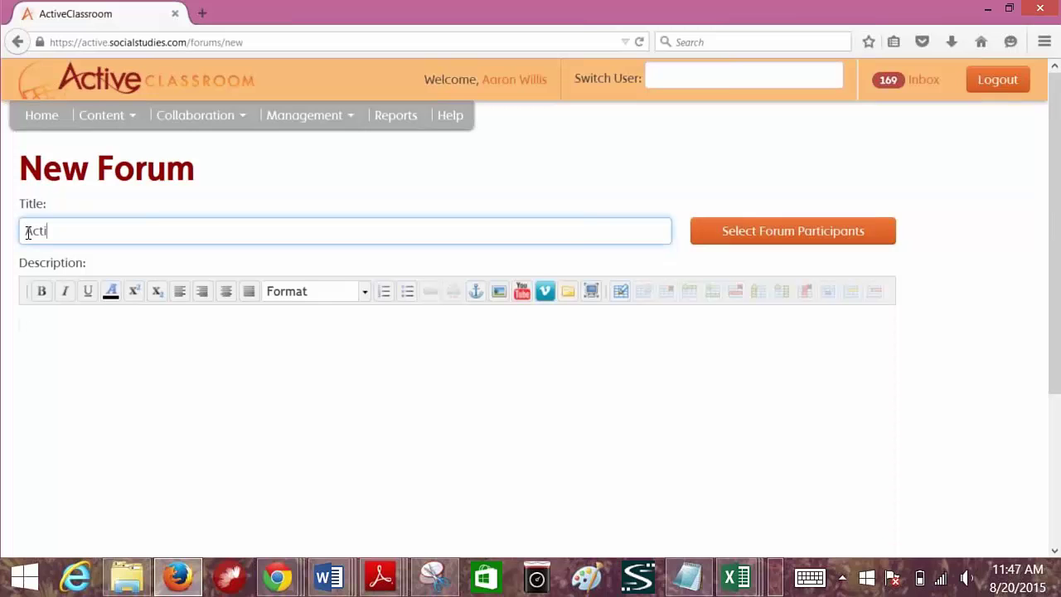
key("BackSpace")
type("Classroom Di")
key("BackSpace")
key("BackSpace")
key("BackSpace")
key("BackSpace")
key("BackSpace")
type("om Discussion Area")
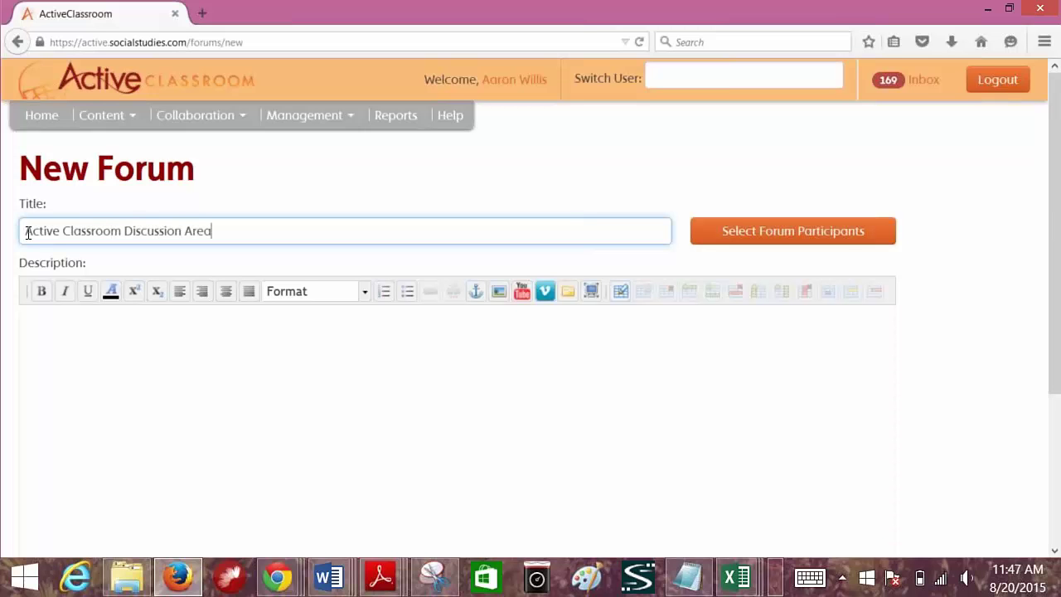
- Give the forum the description 'post your questions and comments here.'
left_click(50, 318)
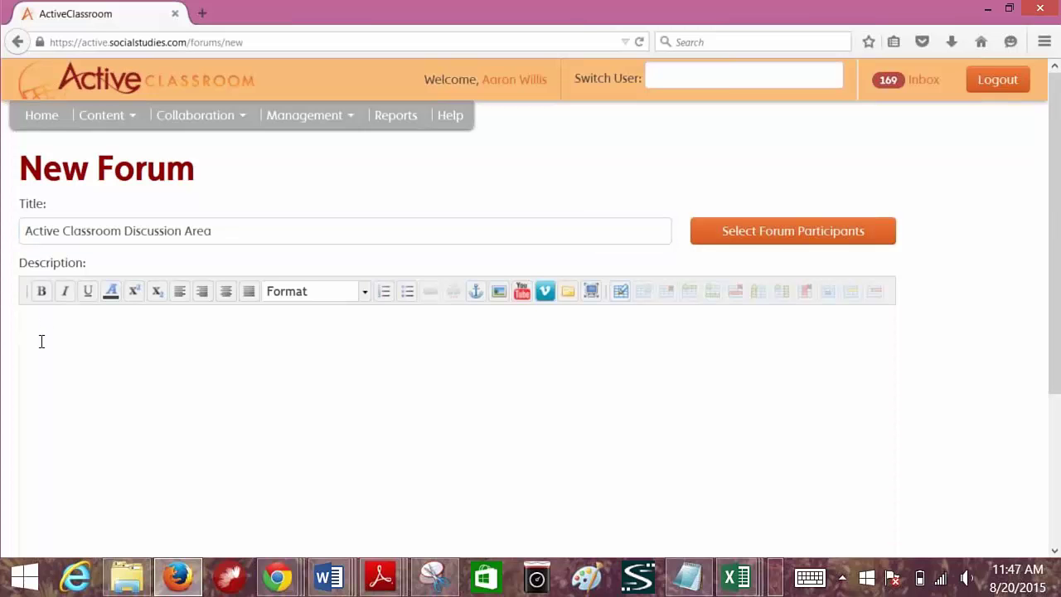
type("post your questions and comments here.")
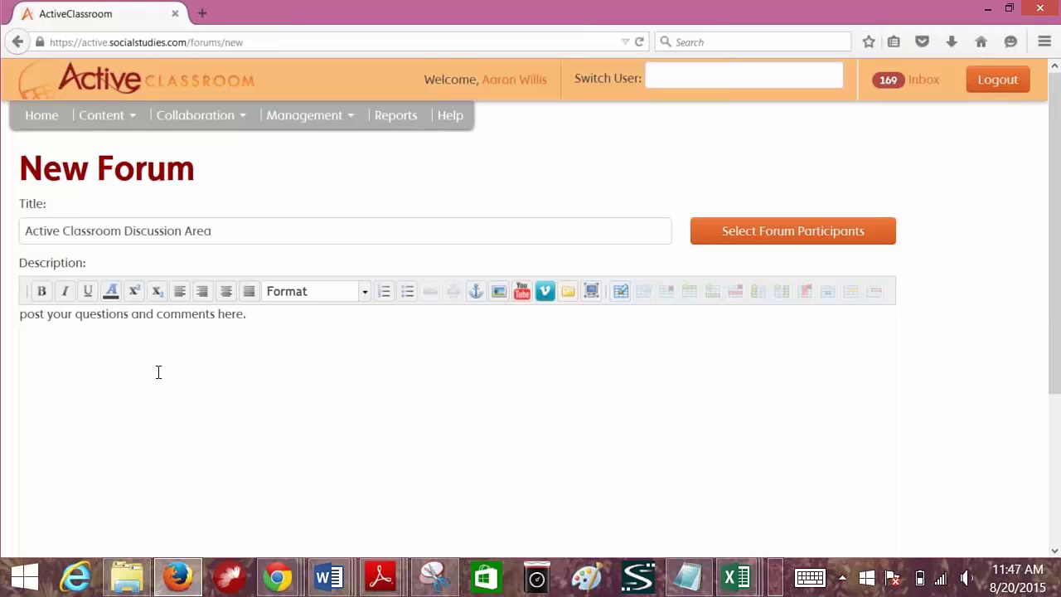
scroll(241, 367, "down", 1)
scroll(241, 367, "up", 1)
- Pick two teachers from the Teachers list as forum participants, then save the new forum
left_click(825, 231)
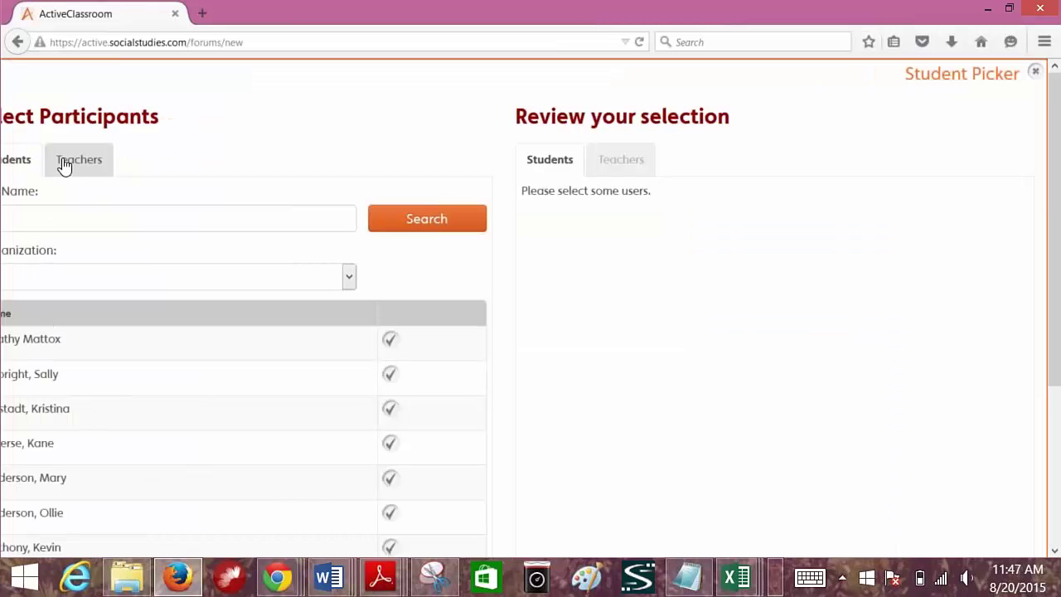
left_click(73, 159)
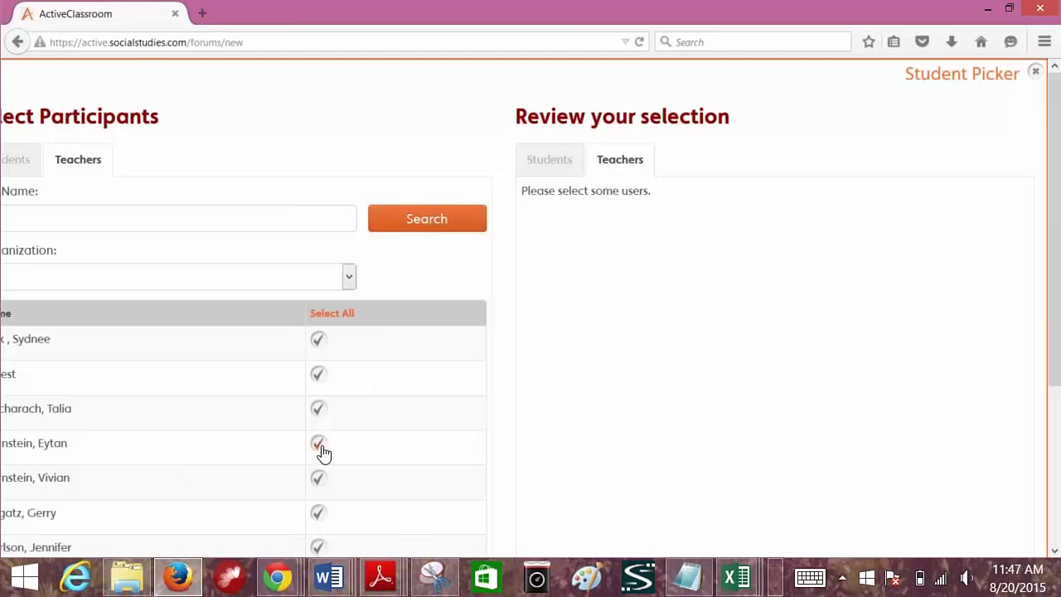
left_click(318, 411)
left_click(318, 446)
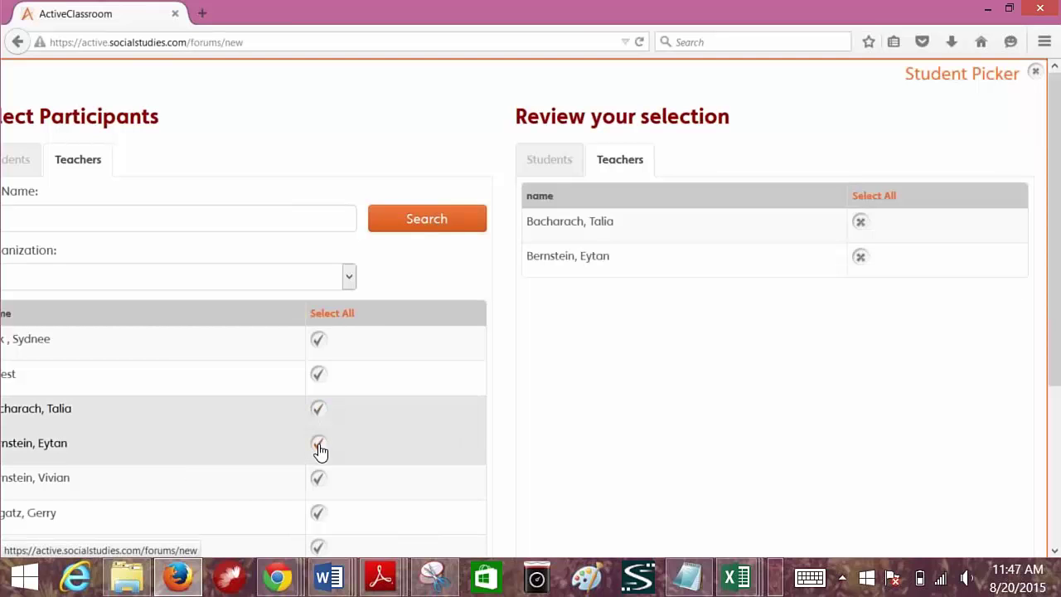
scroll(978, 518, "down", 3)
left_click(961, 531)
left_click(68, 519)
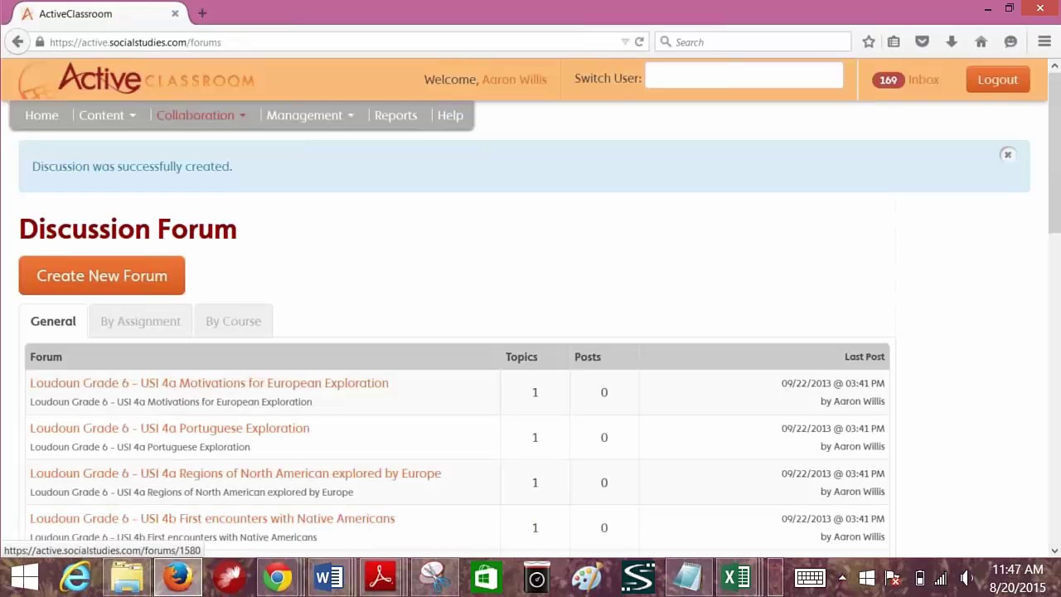
- On page 2 of the forums, open Active Classroom Discussion Area and its General Discussion topic
scroll(407, 290, "down", 15)
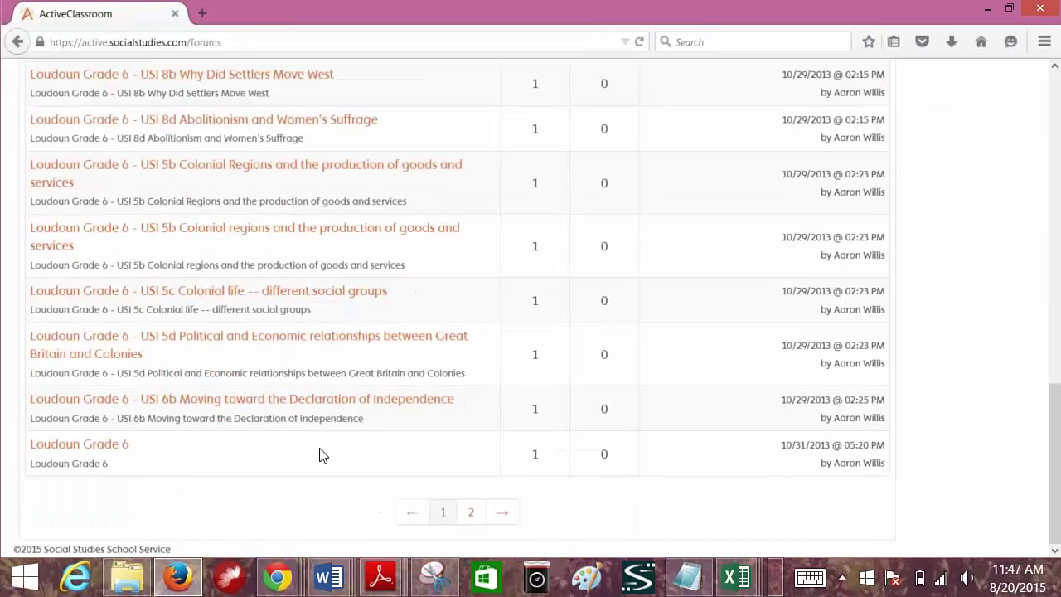
left_click(501, 514)
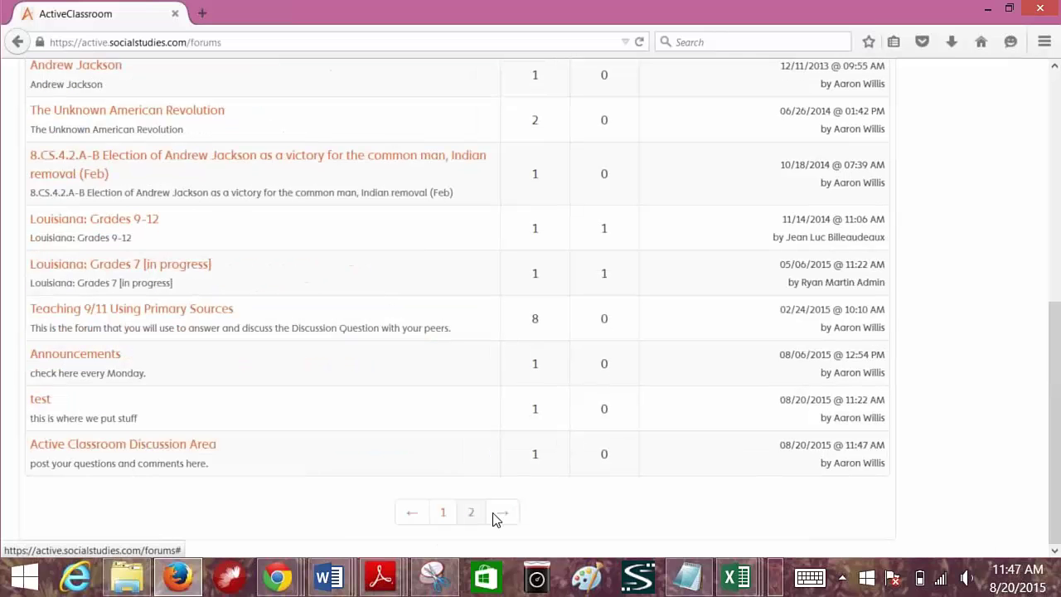
left_click(146, 451)
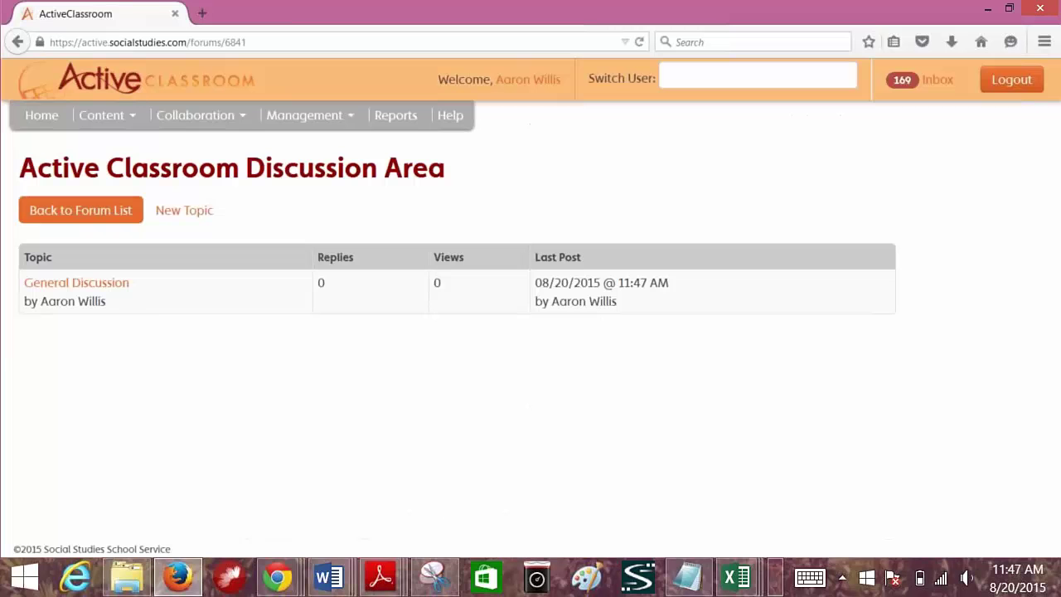
left_click(99, 285)
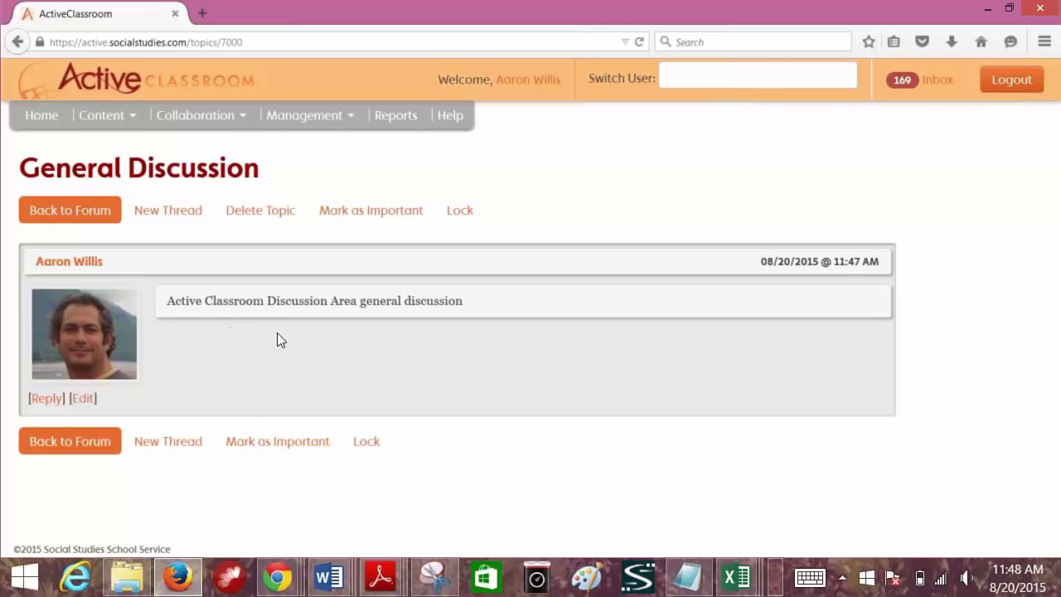
- Post the reply 'This is my great idea' to General Discussion and dismiss the confirmation
left_click(50, 399)
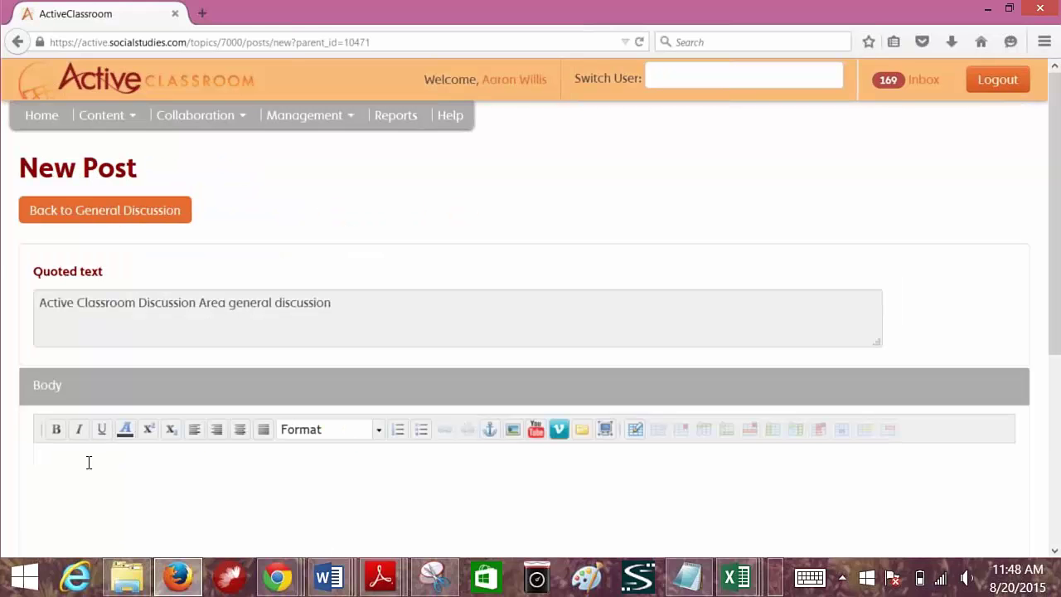
left_click(82, 464)
type("Thi is")
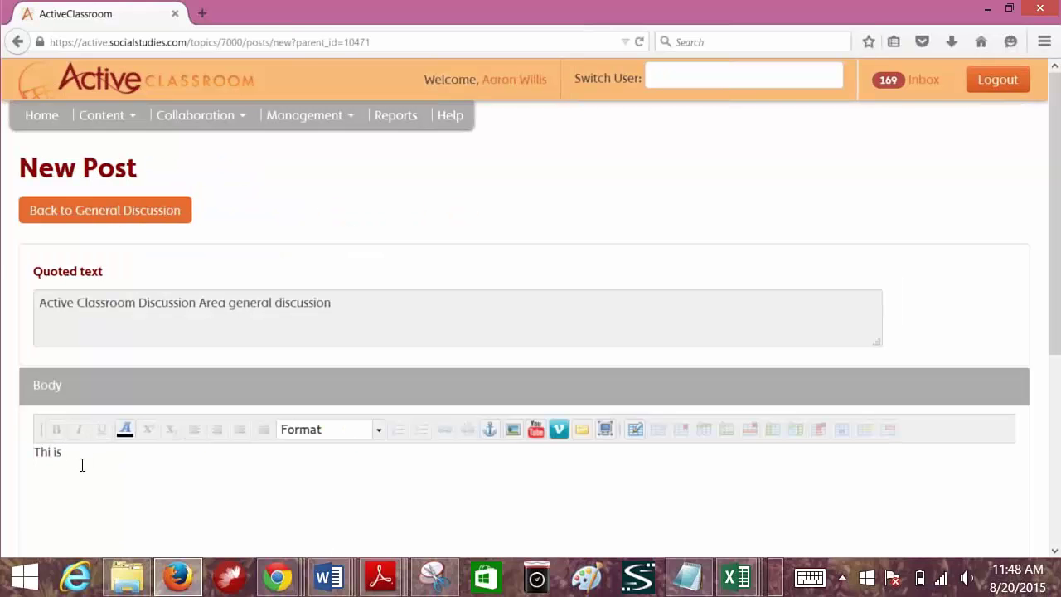
left_click(78, 452)
key("BackSpace")
key("BackSpace")
key("BackSpace")
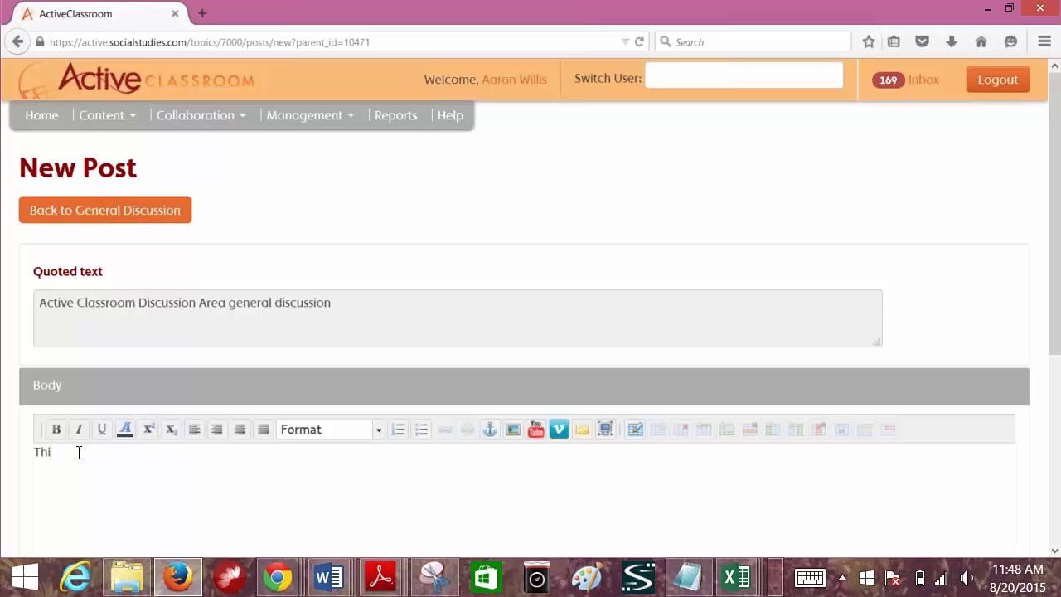
type("s is my great idea")
scroll(180, 487, "down", 5)
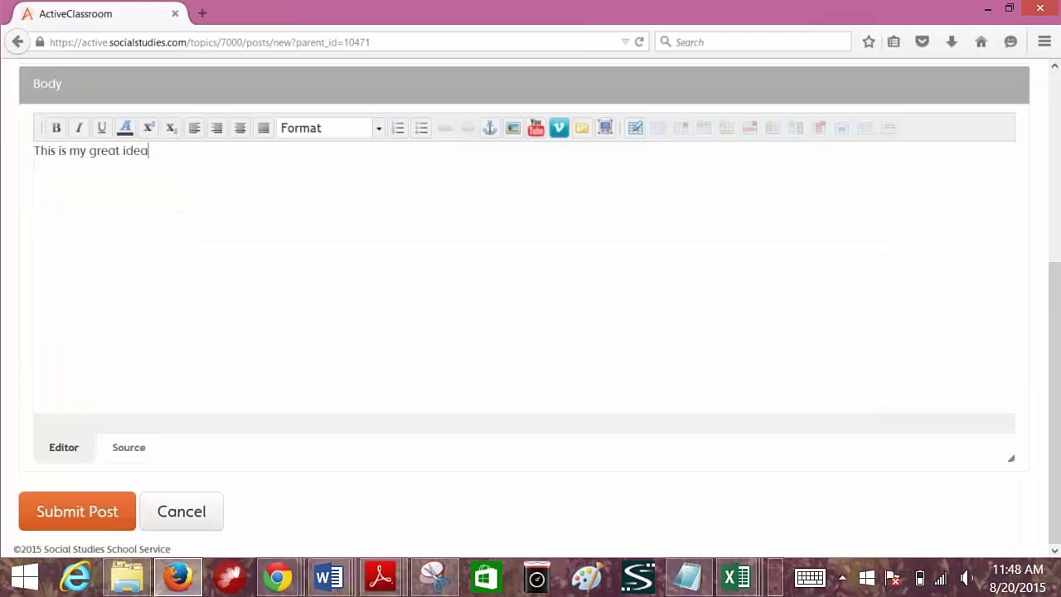
left_click(115, 511)
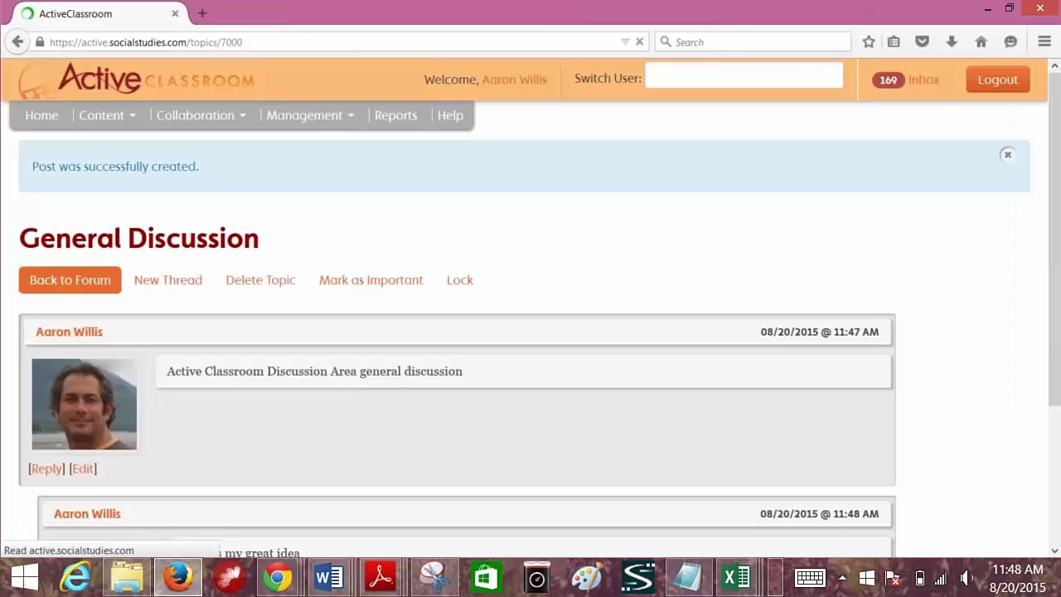
scroll(296, 468, "down", 3)
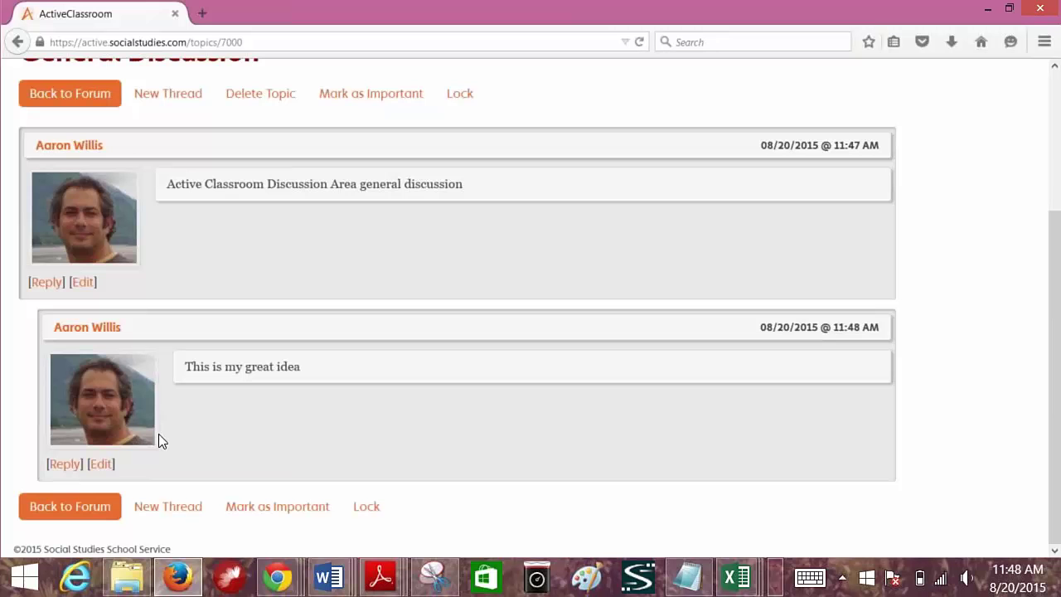
scroll(244, 399, "up", 3)
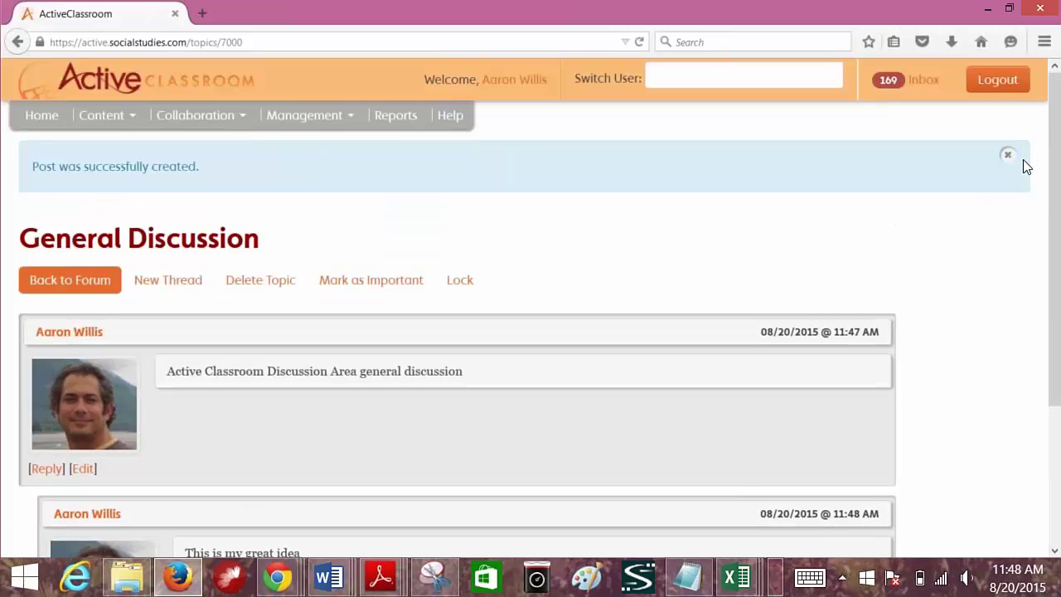
left_click(1007, 154)
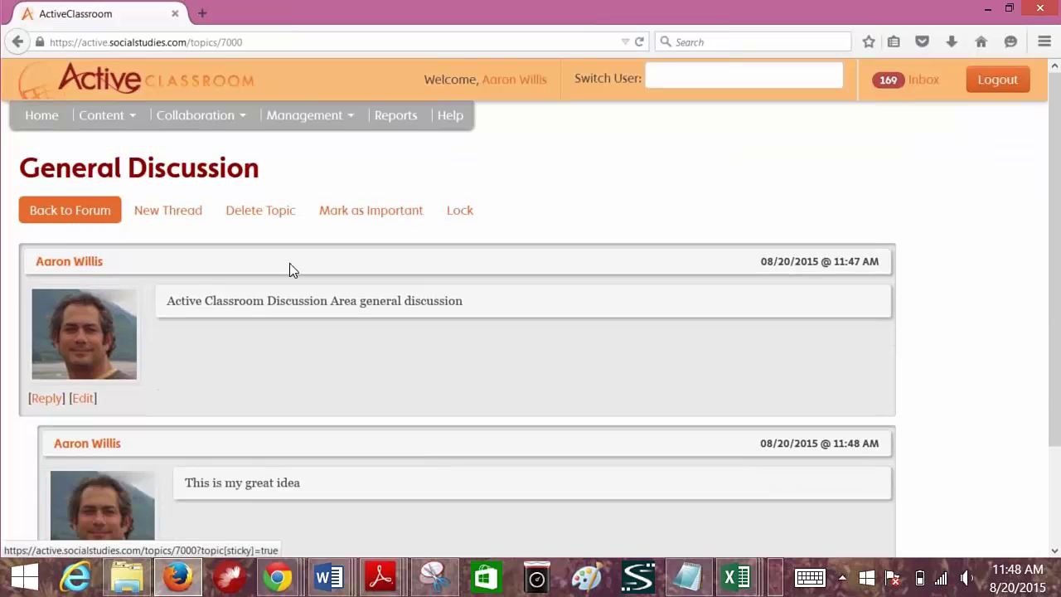
- Return to the Discussion Forum list through the Collaboration menu
left_click(200, 122)
left_click(205, 152)
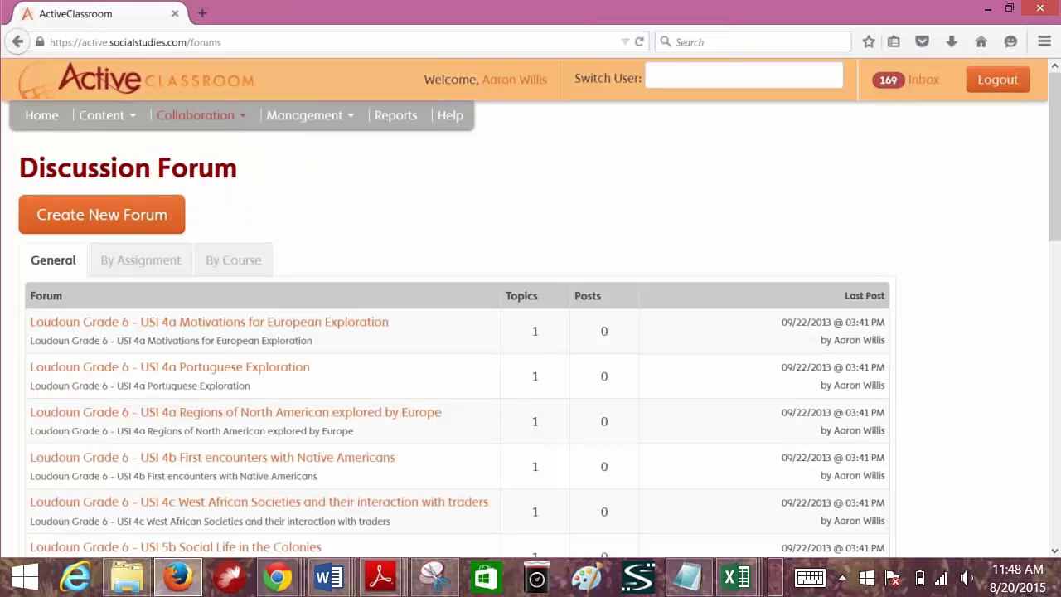
scroll(239, 502, "down", 10)
- View page 2 of the forum list, then go to the Reports page
left_click(468, 514)
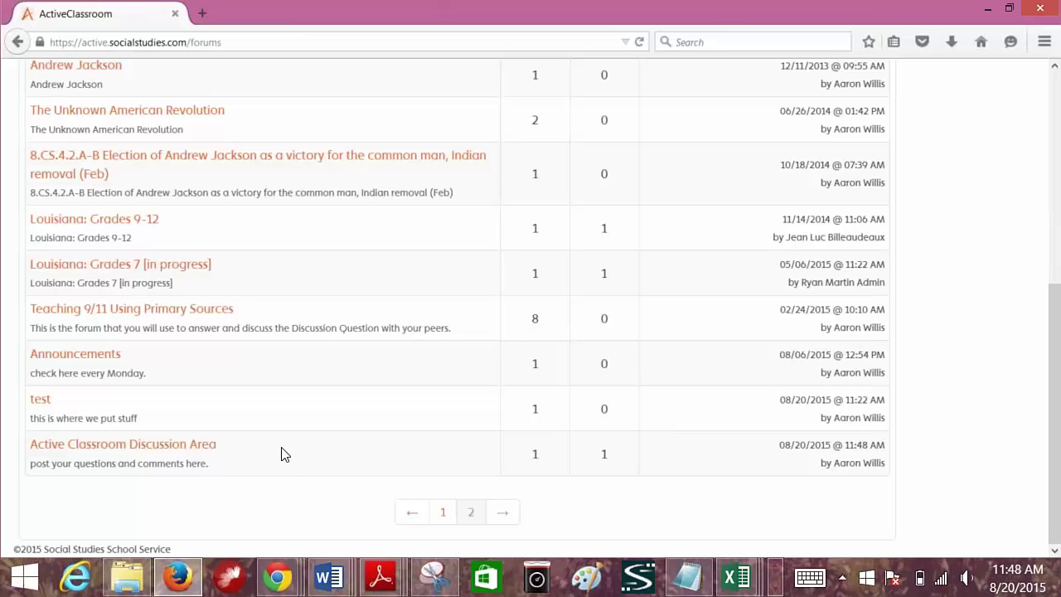
scroll(282, 454, "up", 2)
scroll(281, 454, "up", 6)
left_click(395, 117)
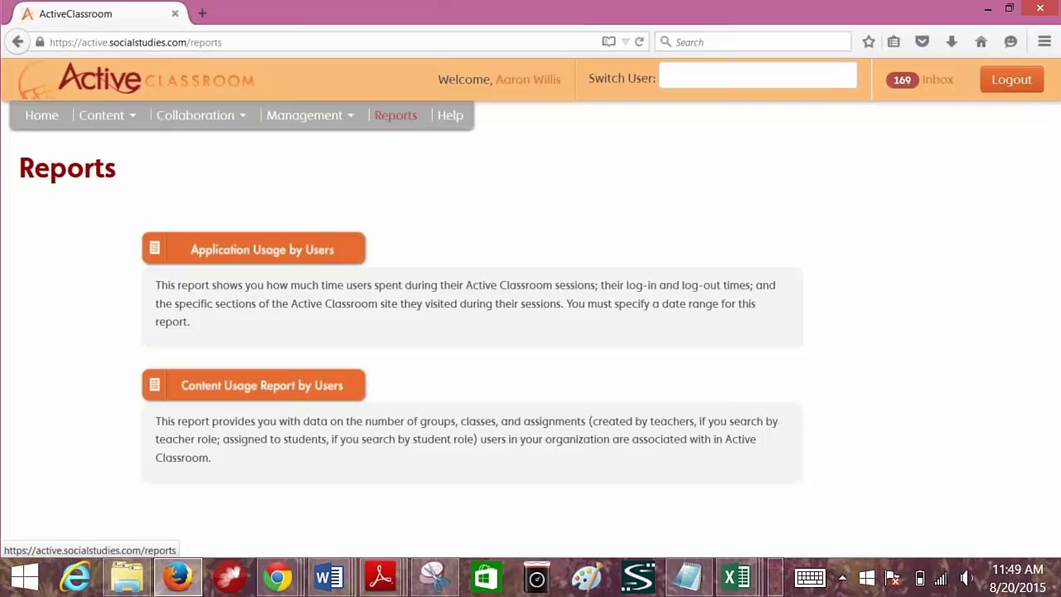
- Export Application Usage by Users for Teachers, 08/01/2015 to 08/20/2015, and open it in Excel
left_click(263, 248)
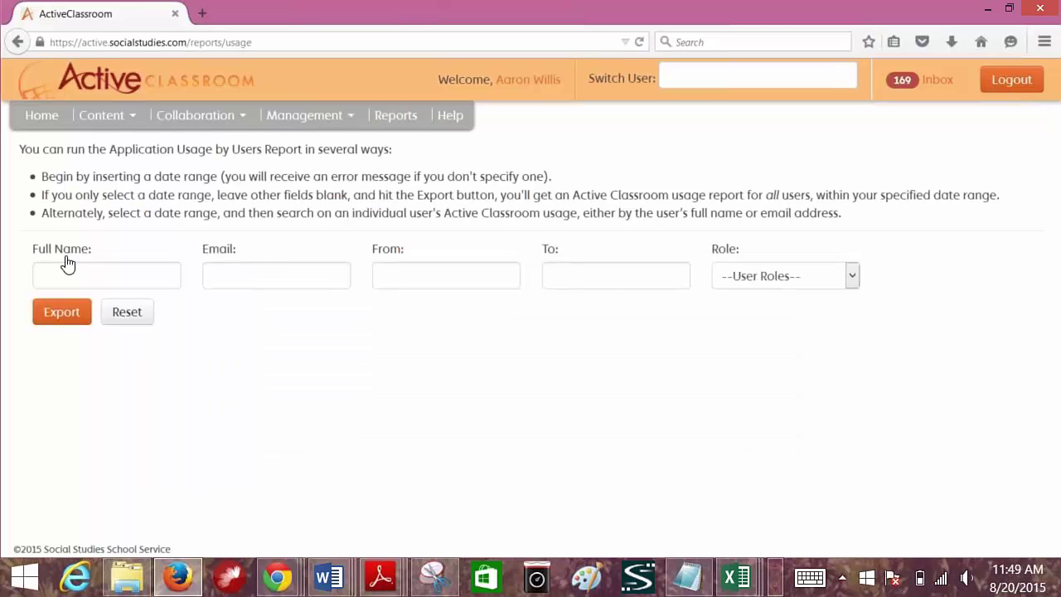
left_click(411, 278)
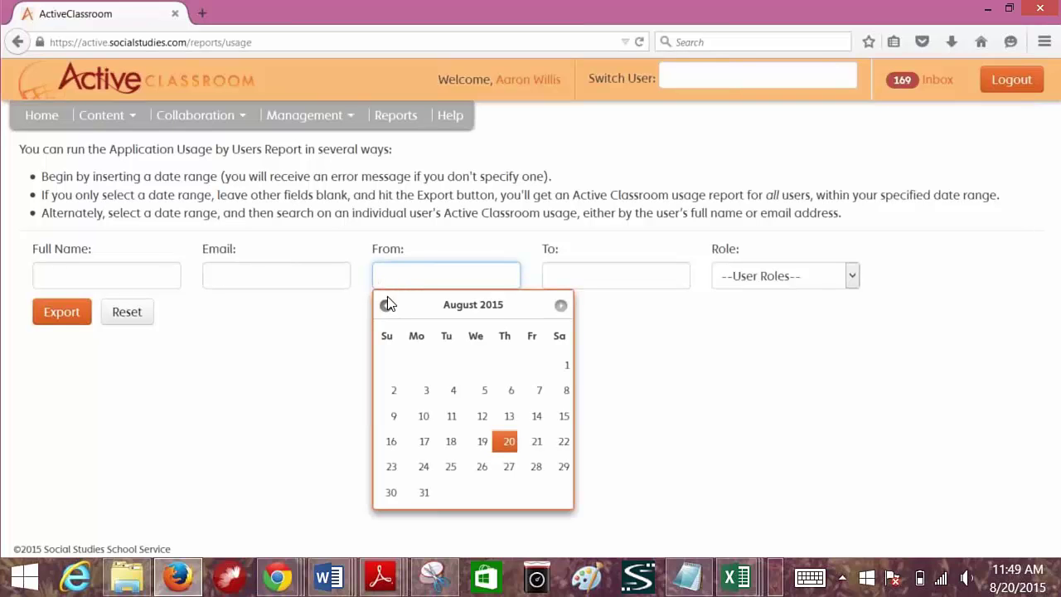
left_click(567, 365)
left_click(556, 280)
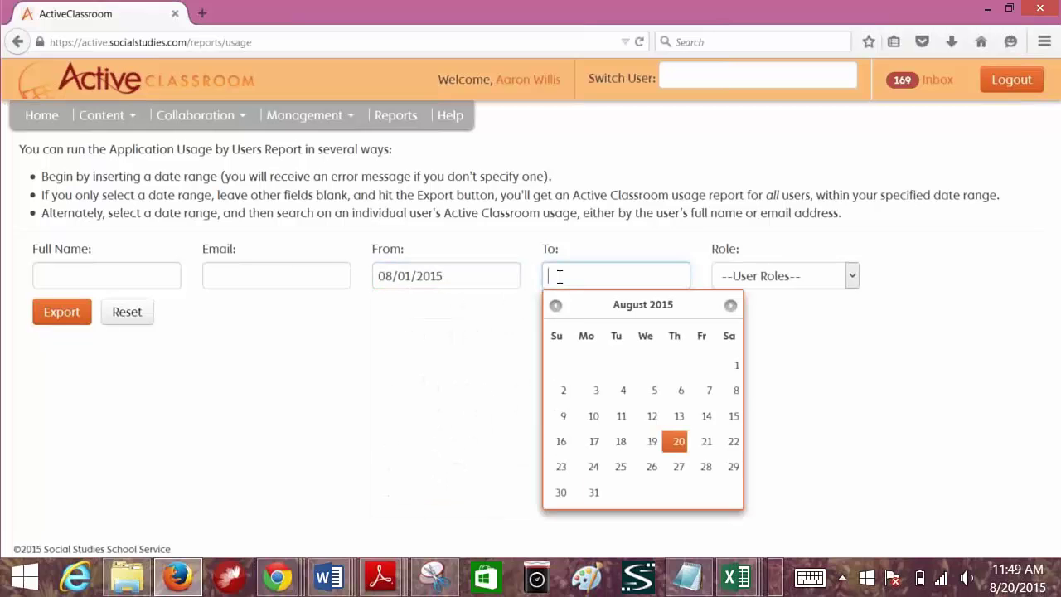
left_click(678, 441)
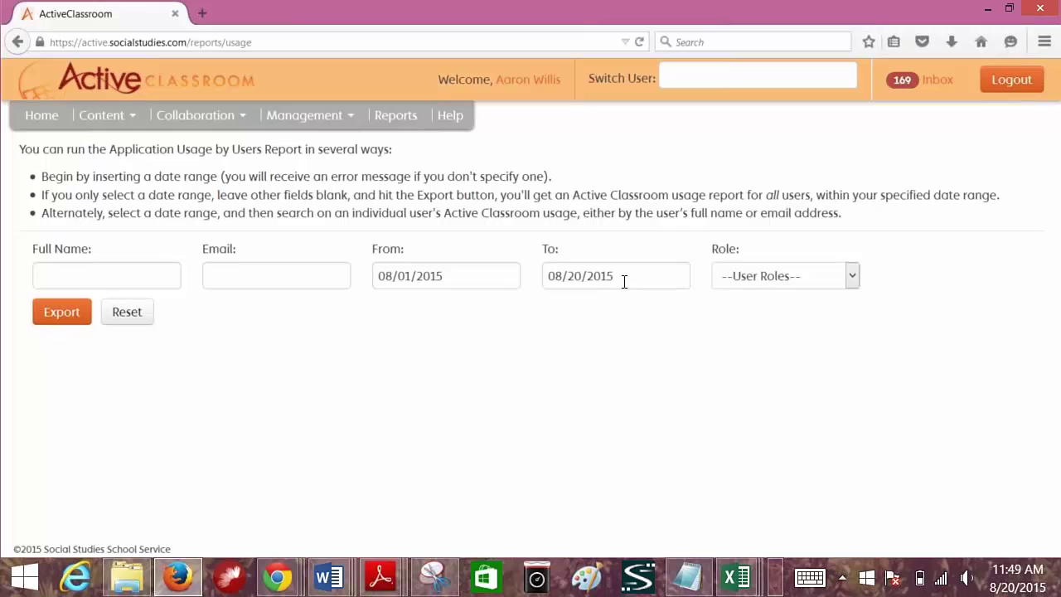
left_click(806, 275)
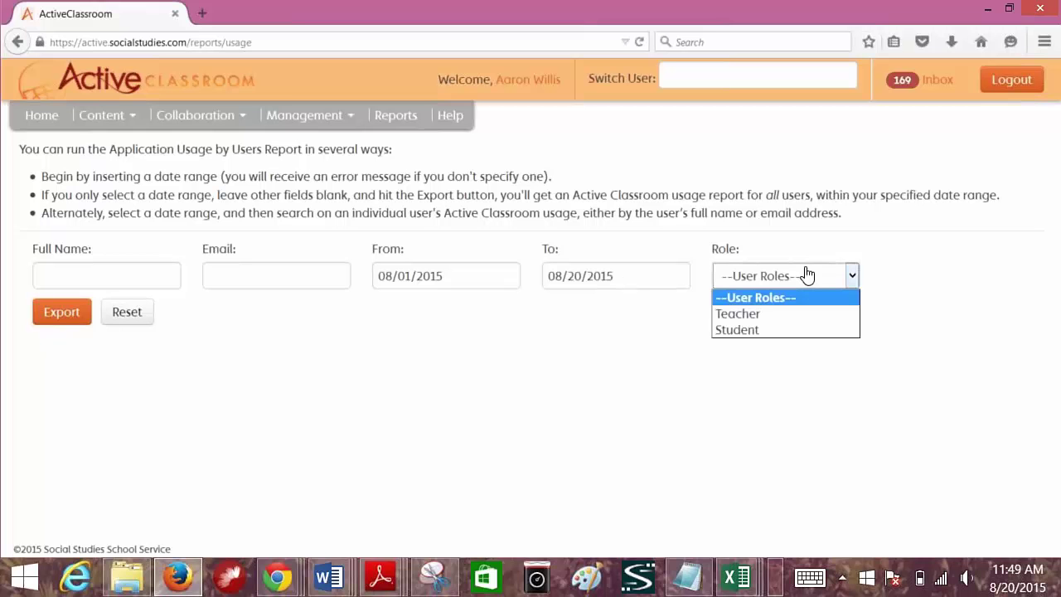
left_click(772, 318)
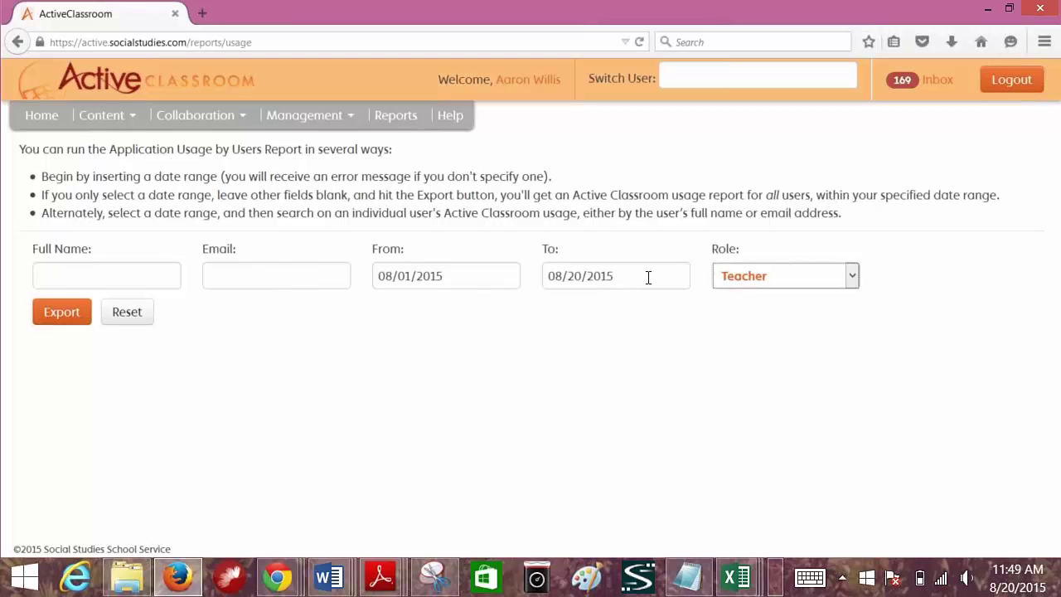
left_click(55, 321)
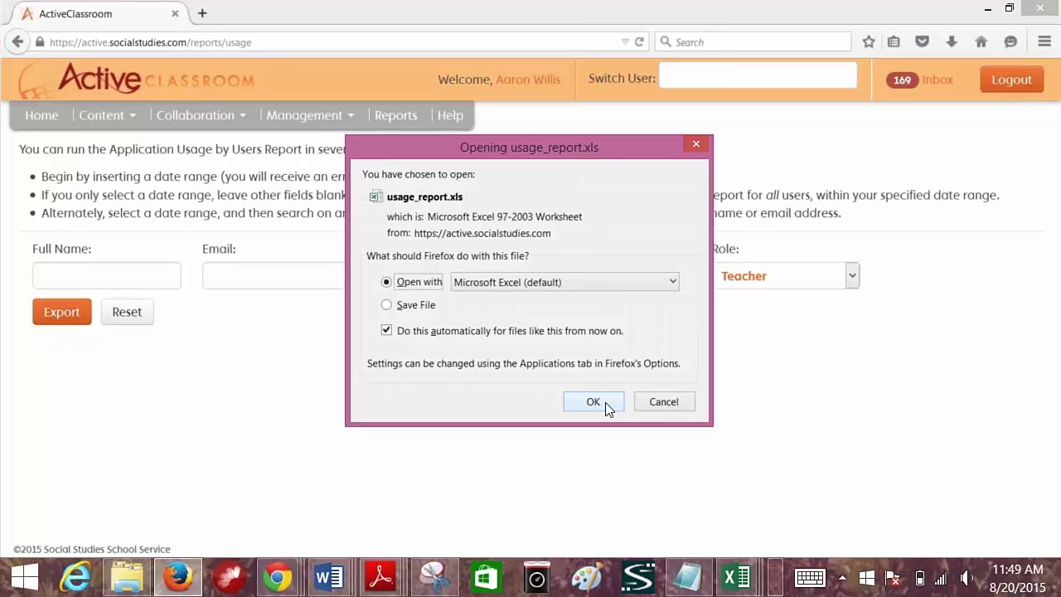
left_click(605, 402)
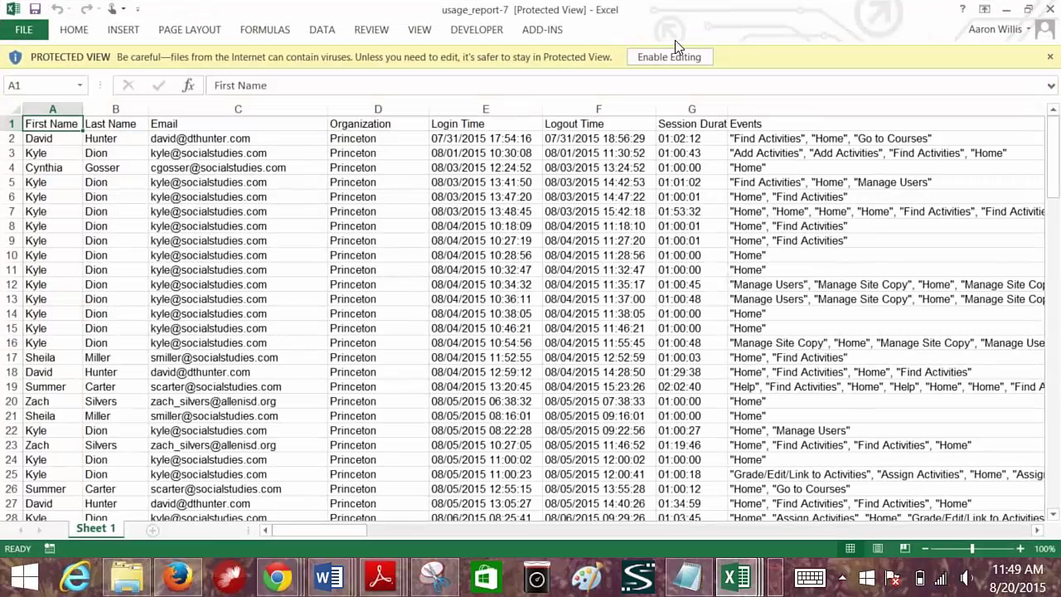
- Enable editing in usage_report-7 and scroll through its roughly 127 teacher session rows
left_click(660, 61)
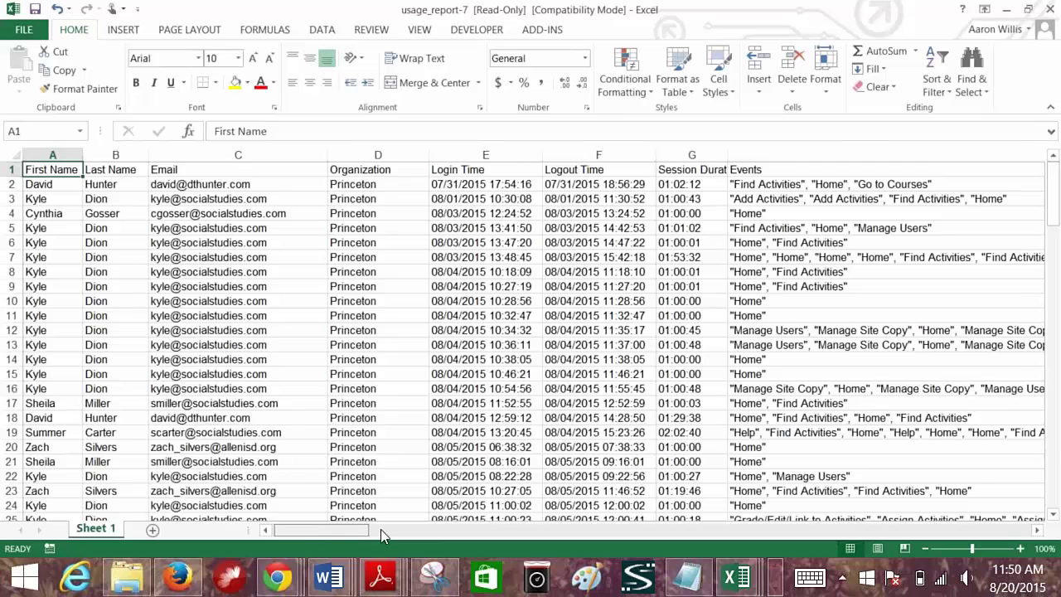
scroll(237, 360, "down", 20)
scroll(237, 359, "up", 16)
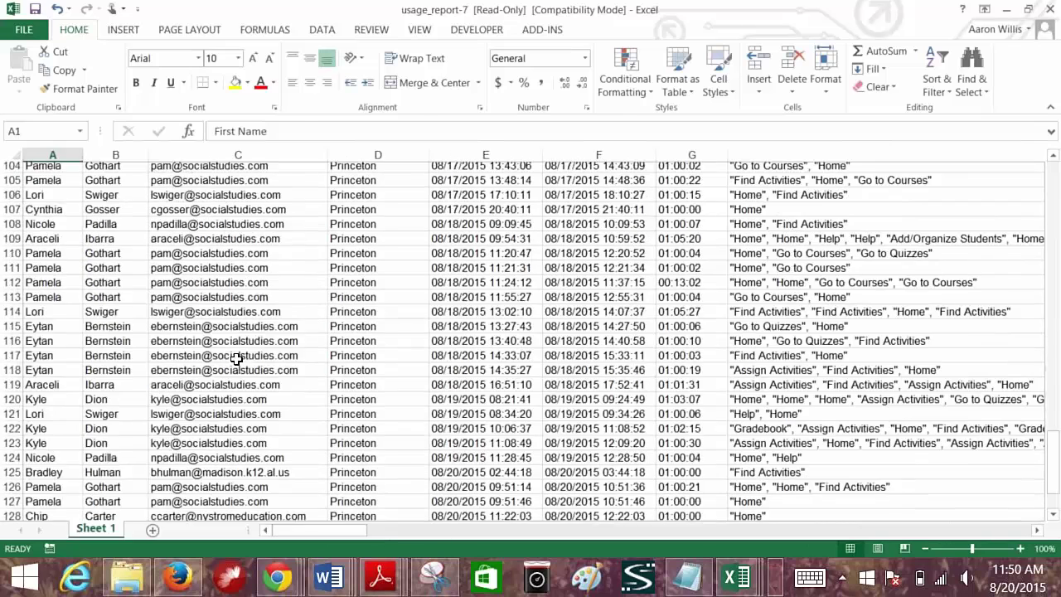
scroll(237, 360, "up", 20)
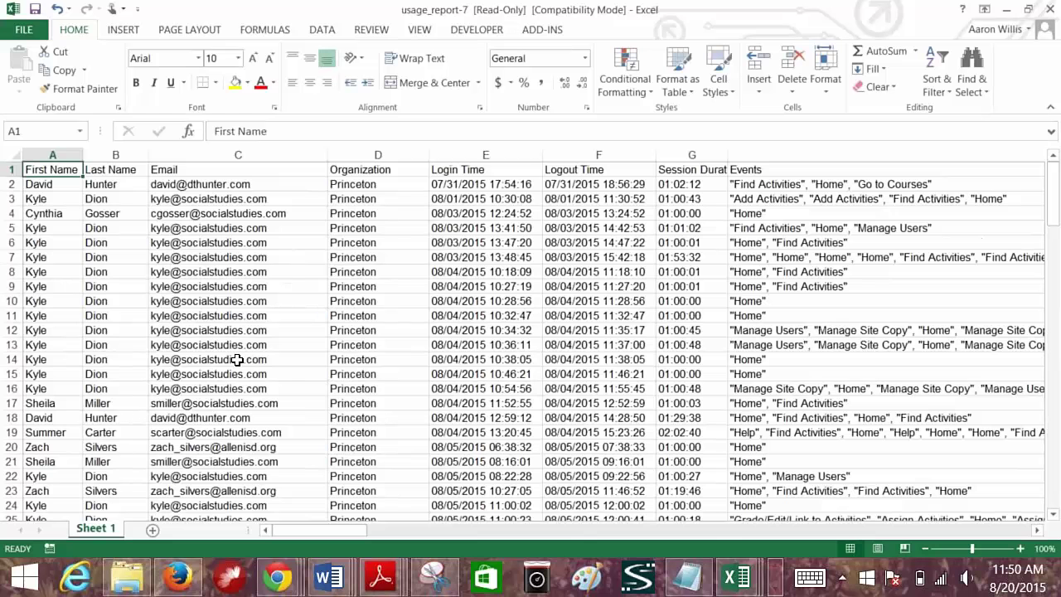
left_click(324, 40)
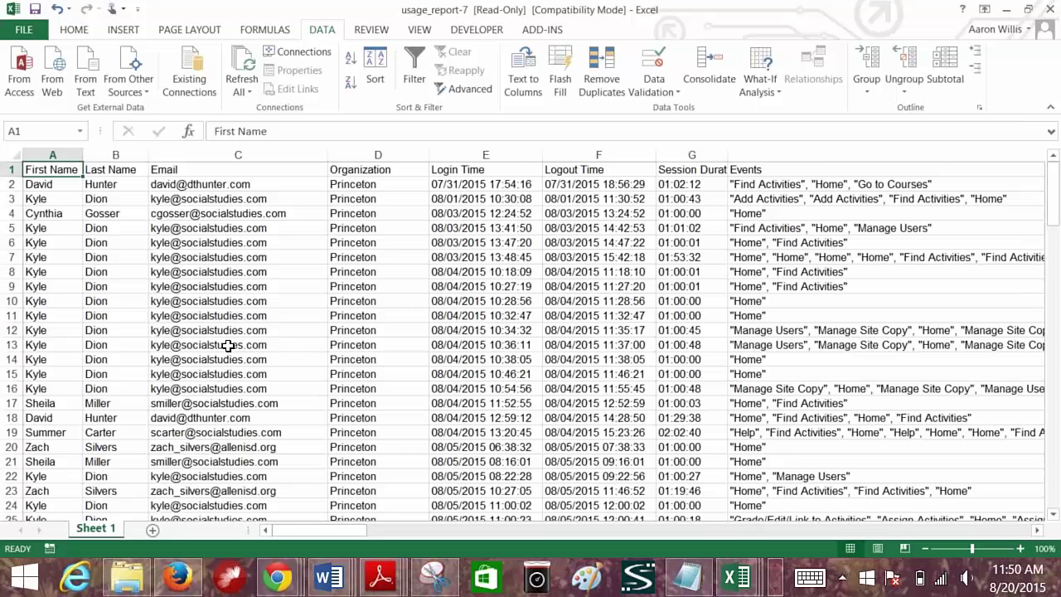
left_click(603, 73)
left_click(379, 367)
left_click(321, 370)
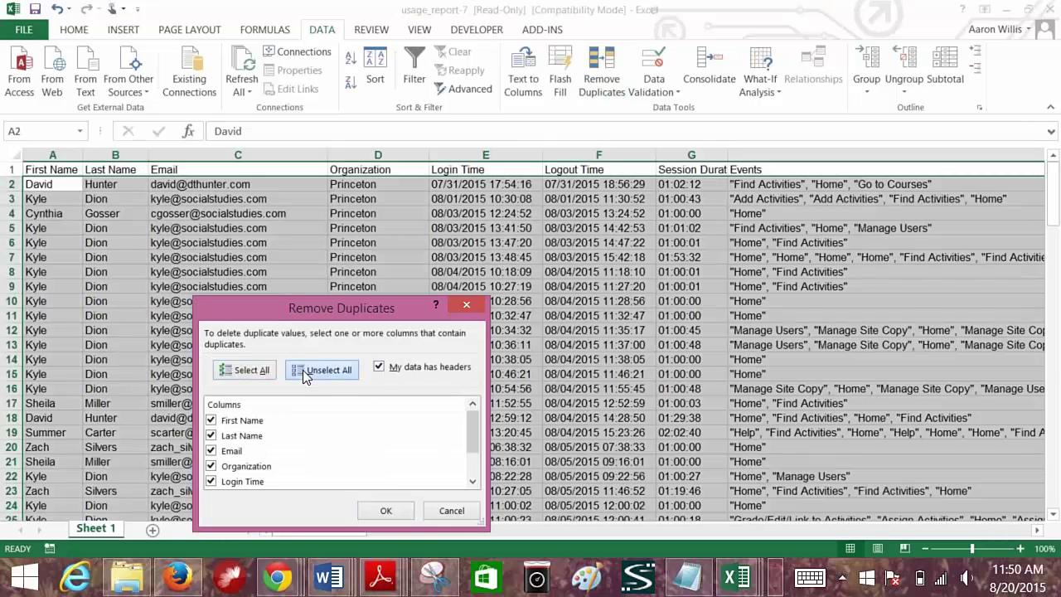
left_click(212, 451)
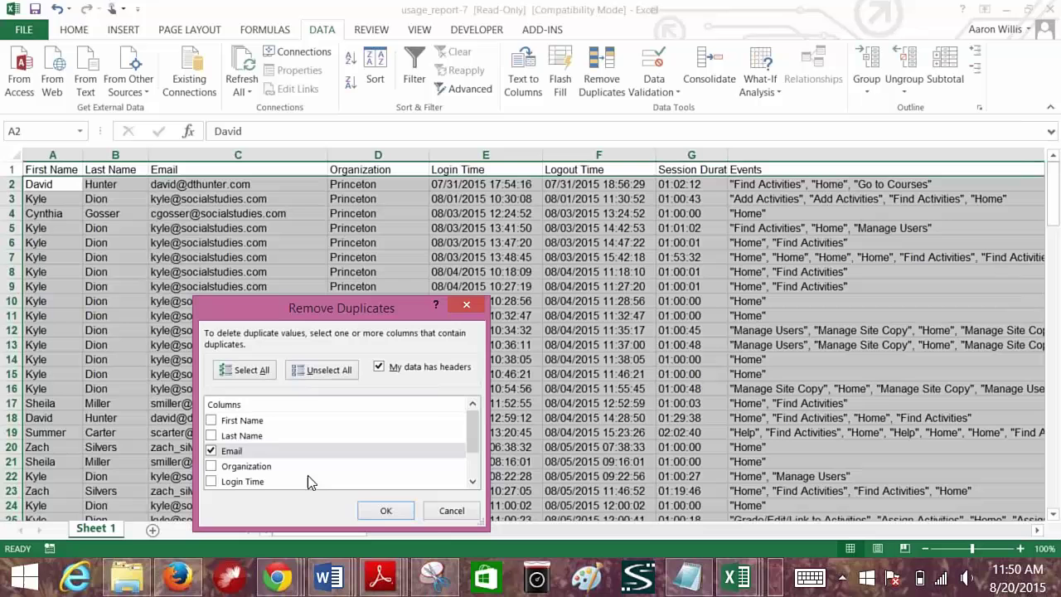
left_click(384, 515)
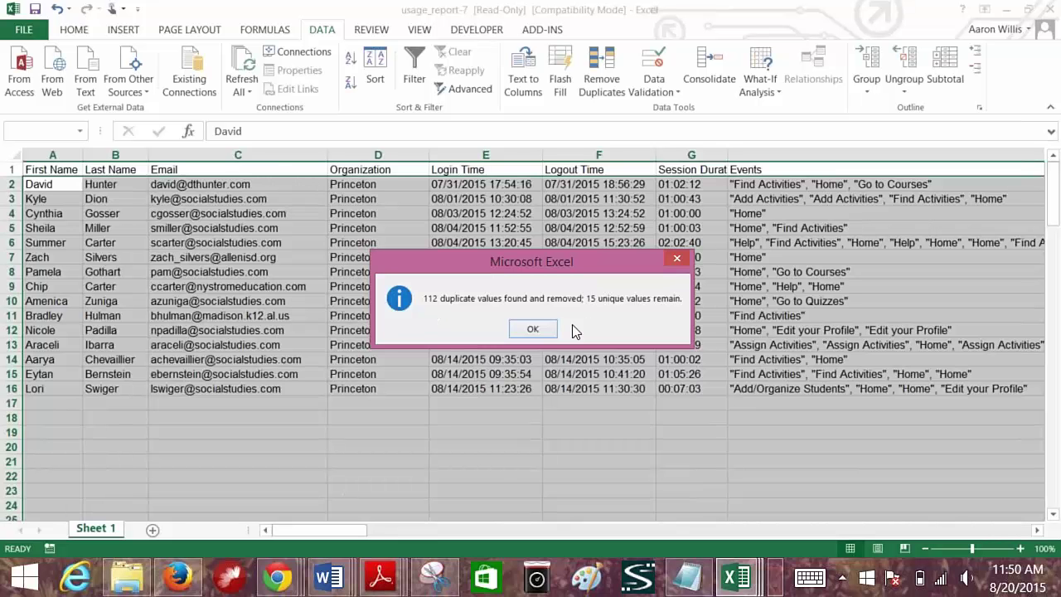
left_click(535, 329)
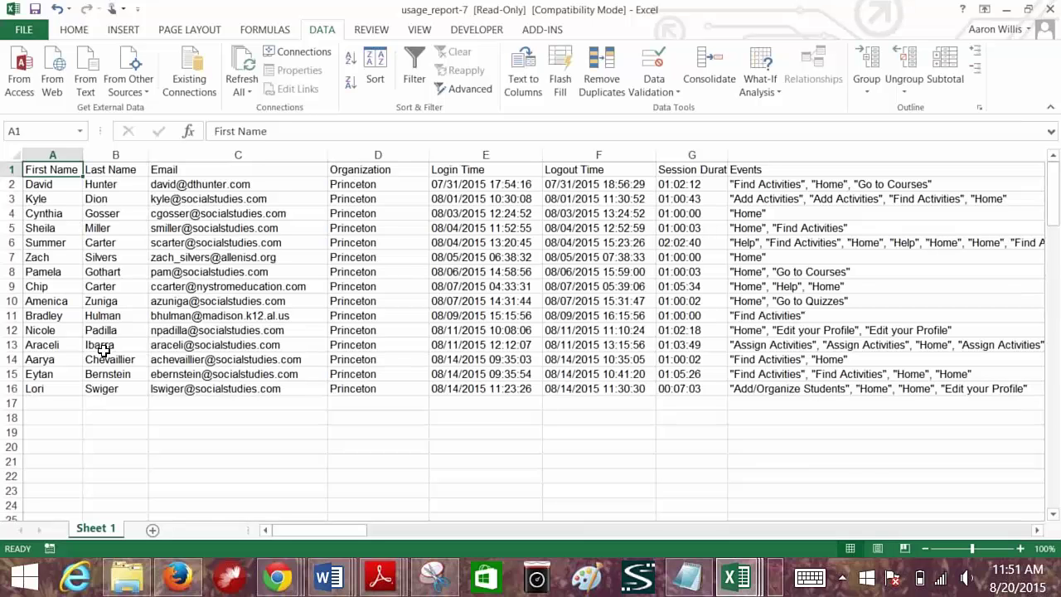
- Re-export the usage report with the Student role and open it in Excel as usage_report-8
left_click(1008, 17)
left_click(809, 276)
left_click(765, 330)
left_click(55, 321)
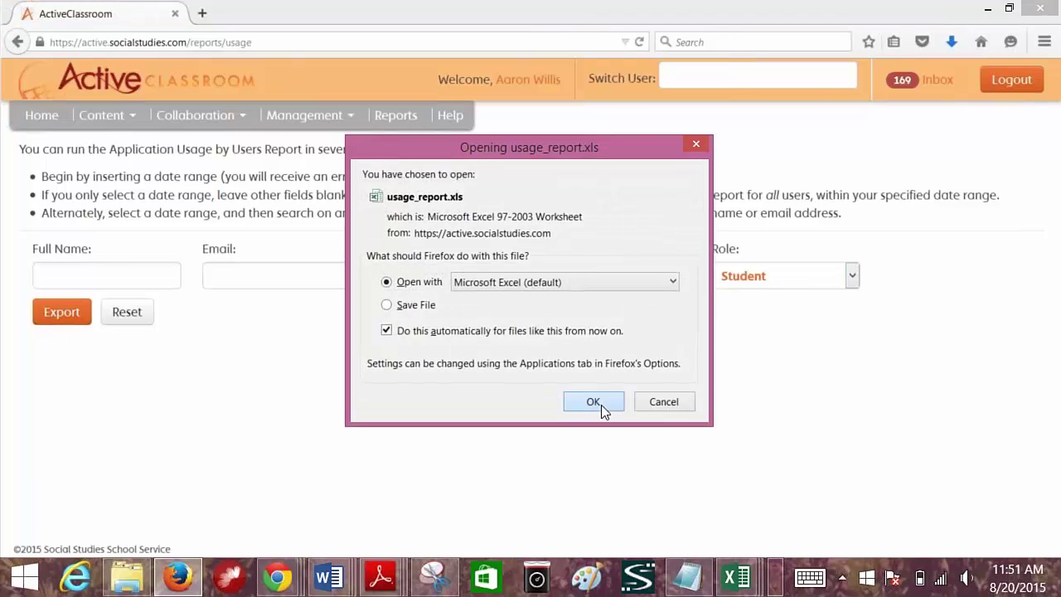
left_click(603, 403)
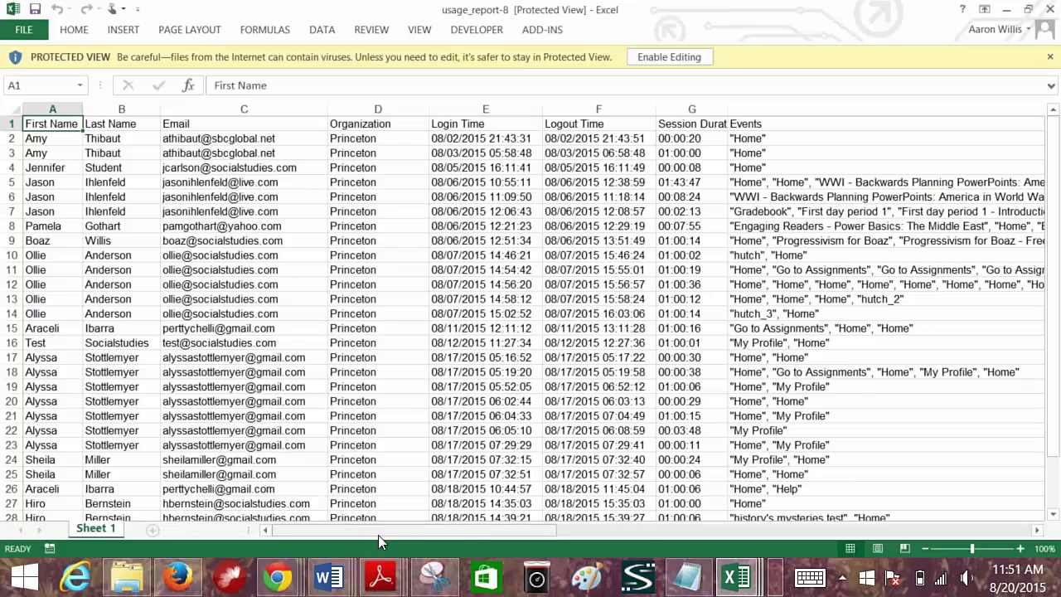
left_click_drag(467, 535, 772, 534)
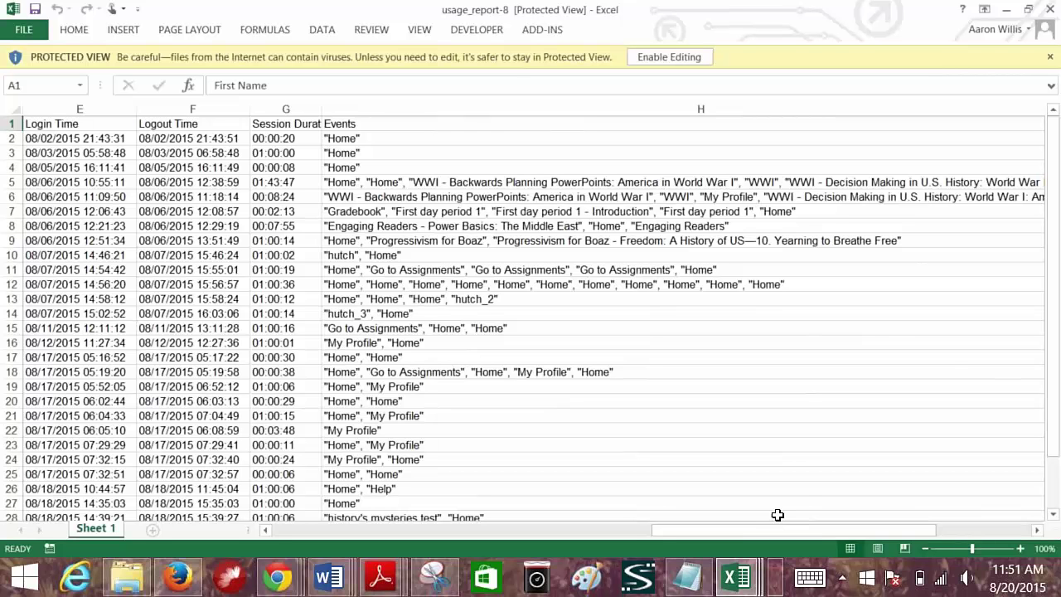
left_click_drag(776, 527, 819, 525)
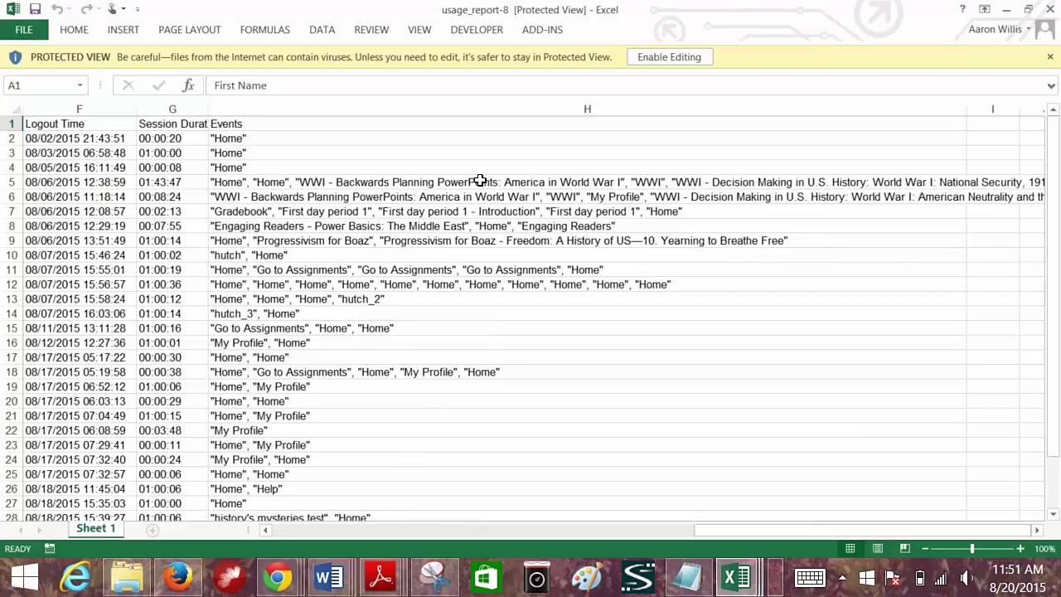
- Reset the filters, pick the named user by full name, and export the report with the Teacher role
left_click(1006, 10)
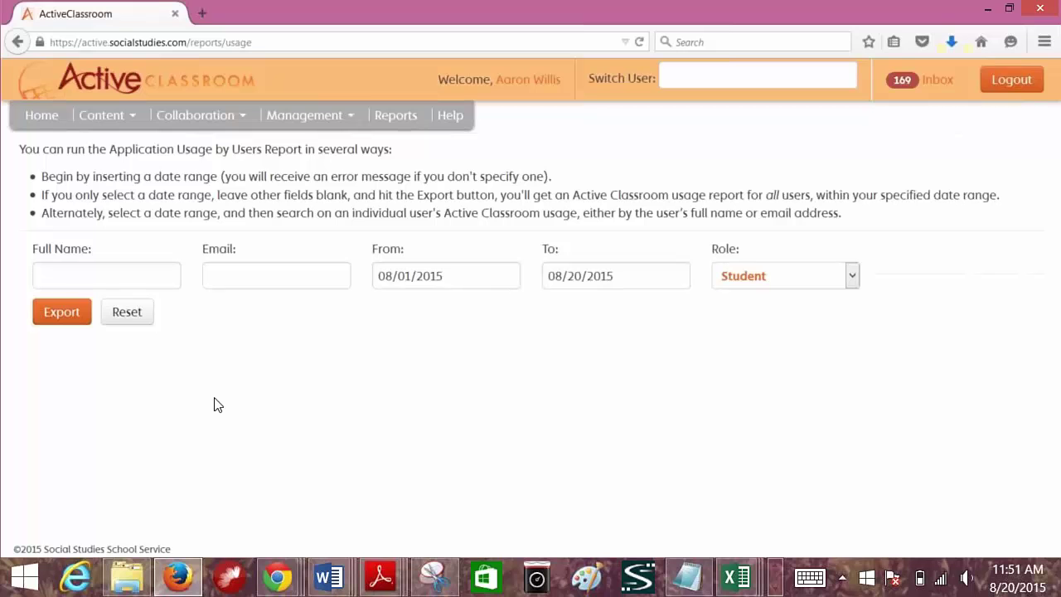
left_click(124, 318)
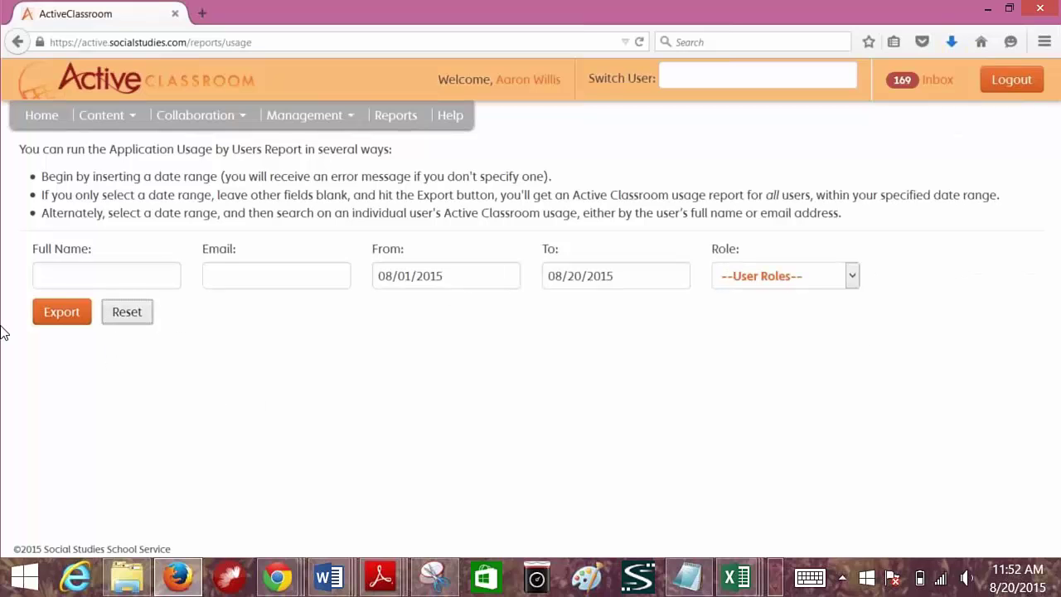
left_click(63, 279)
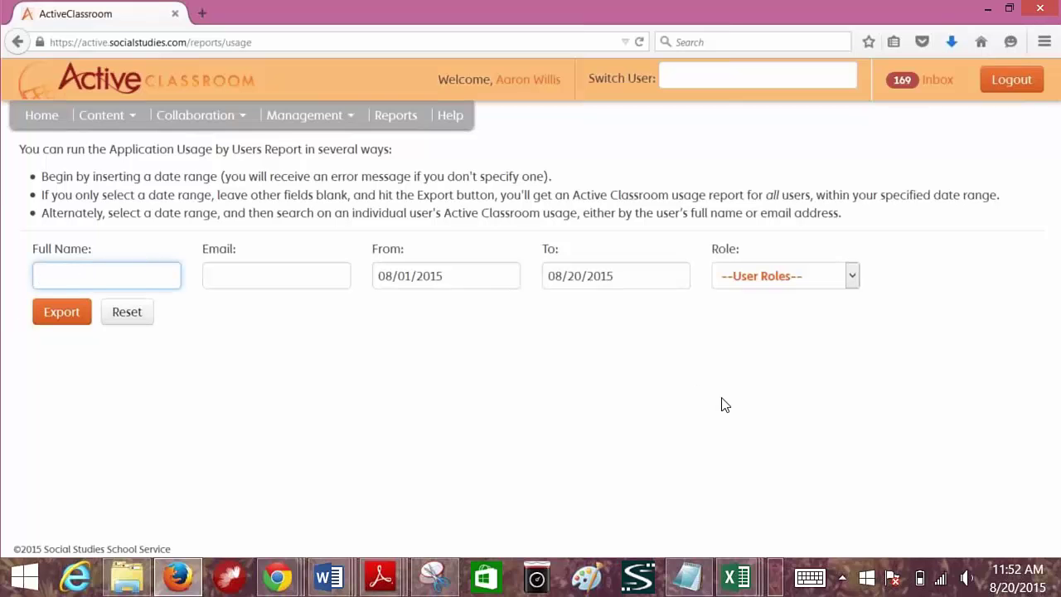
type("Bernst")
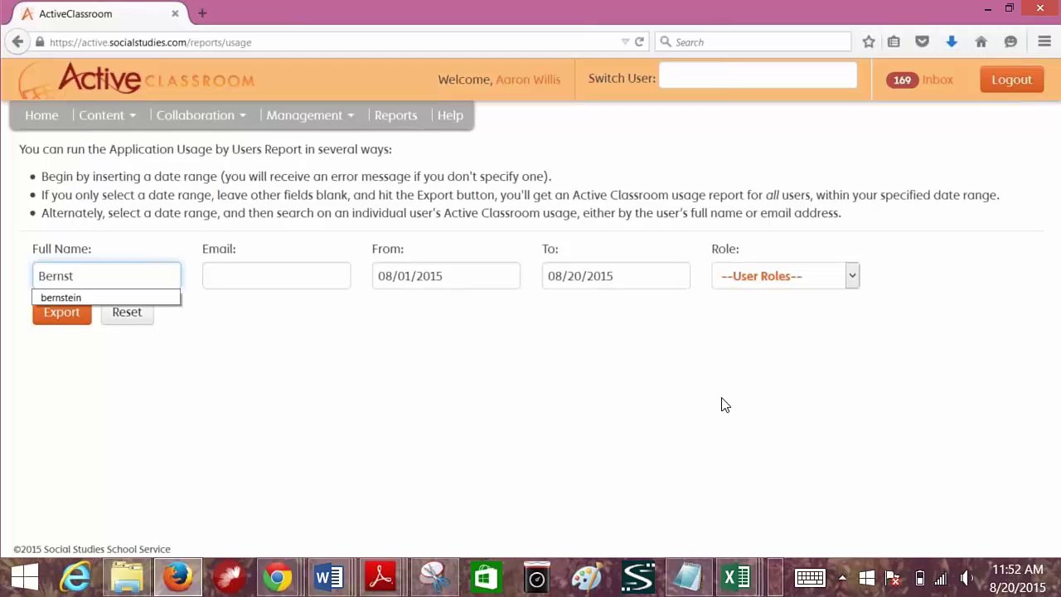
left_click(56, 297)
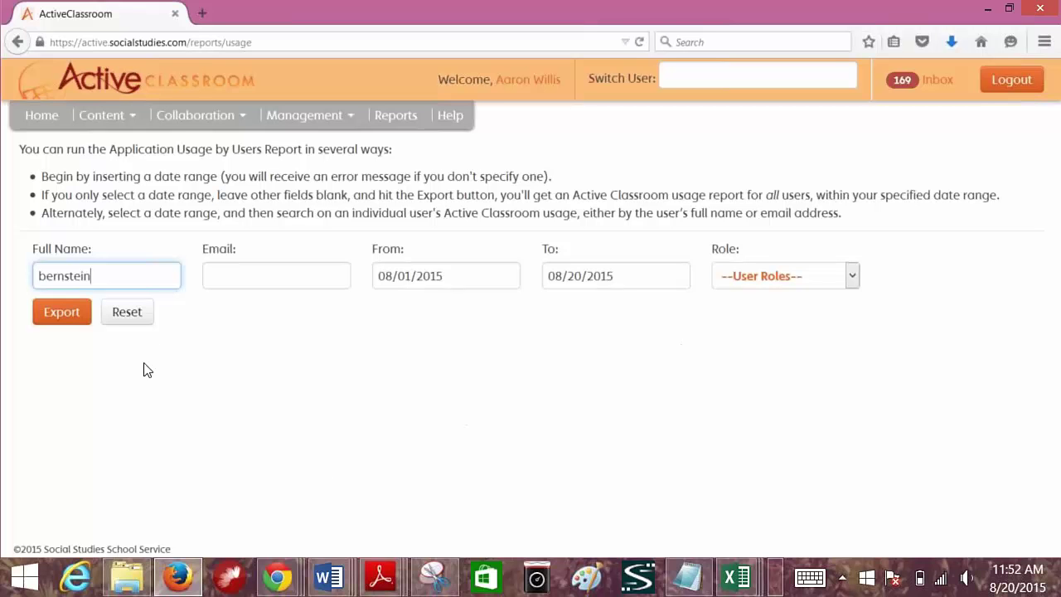
left_click(54, 317)
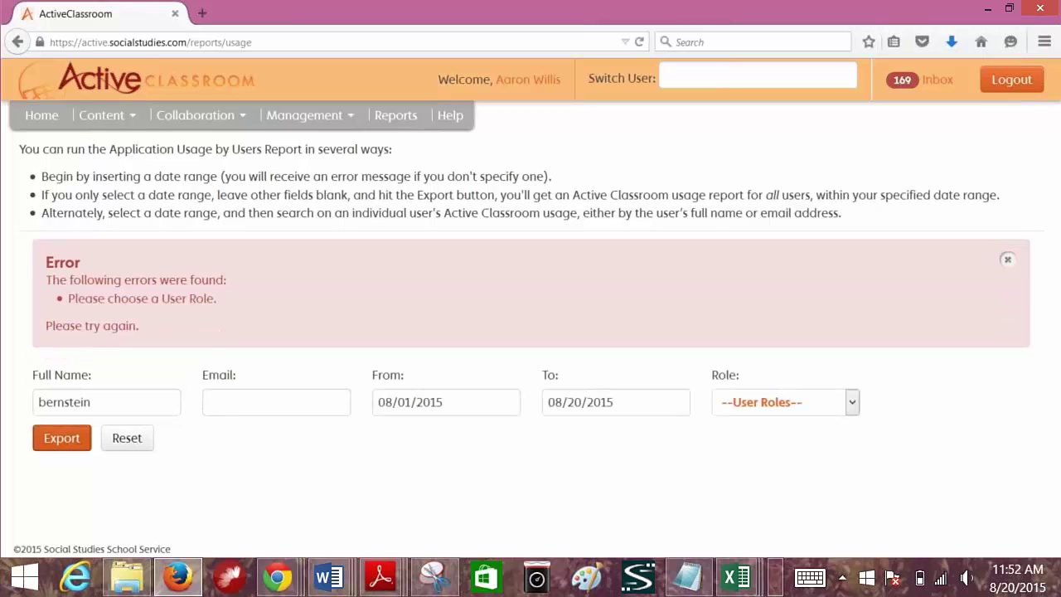
left_click(62, 439)
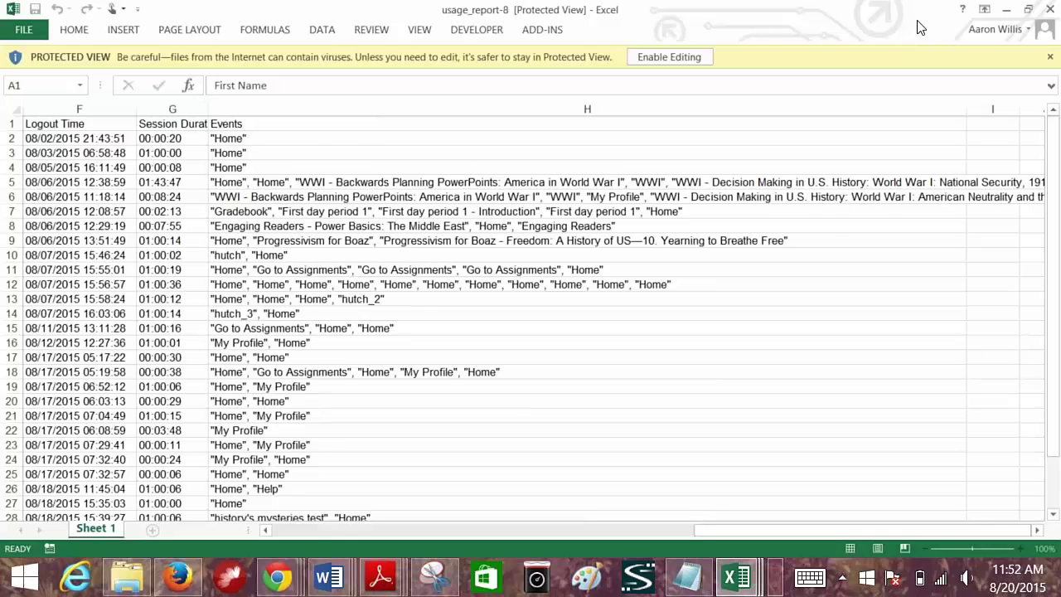
- Minimize Excel to return to the usage report form
left_click(1005, 10)
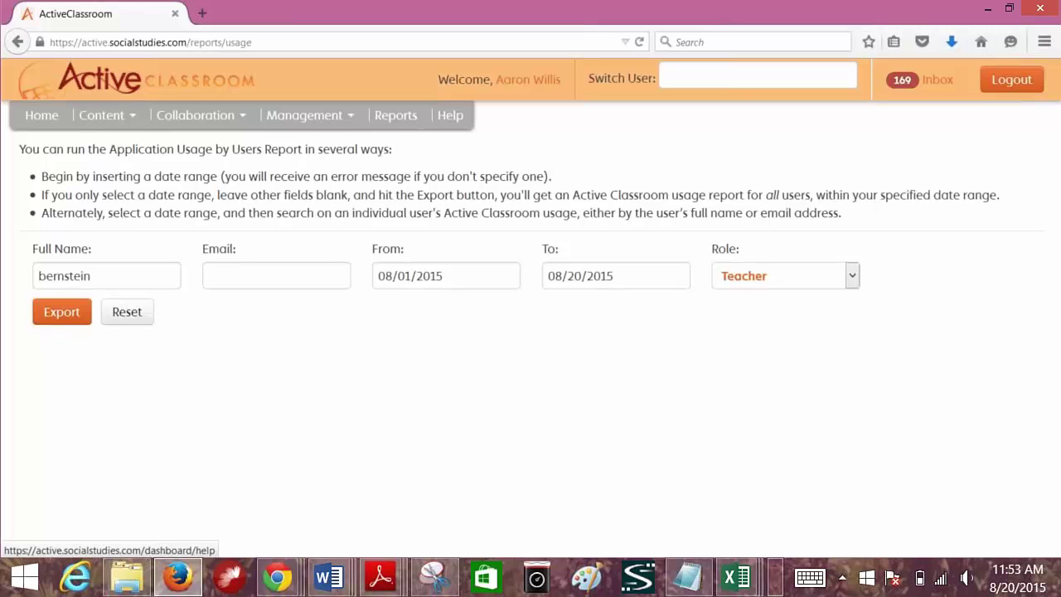
- Go to the Help page and open the Active Classroom User Guide PDF
left_click(450, 115)
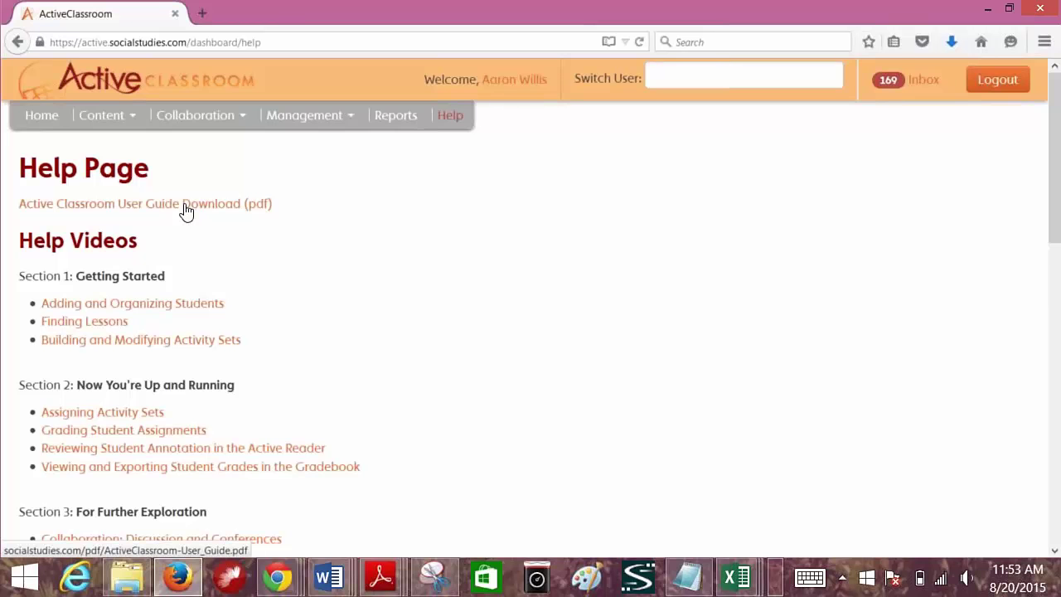
left_click(186, 203)
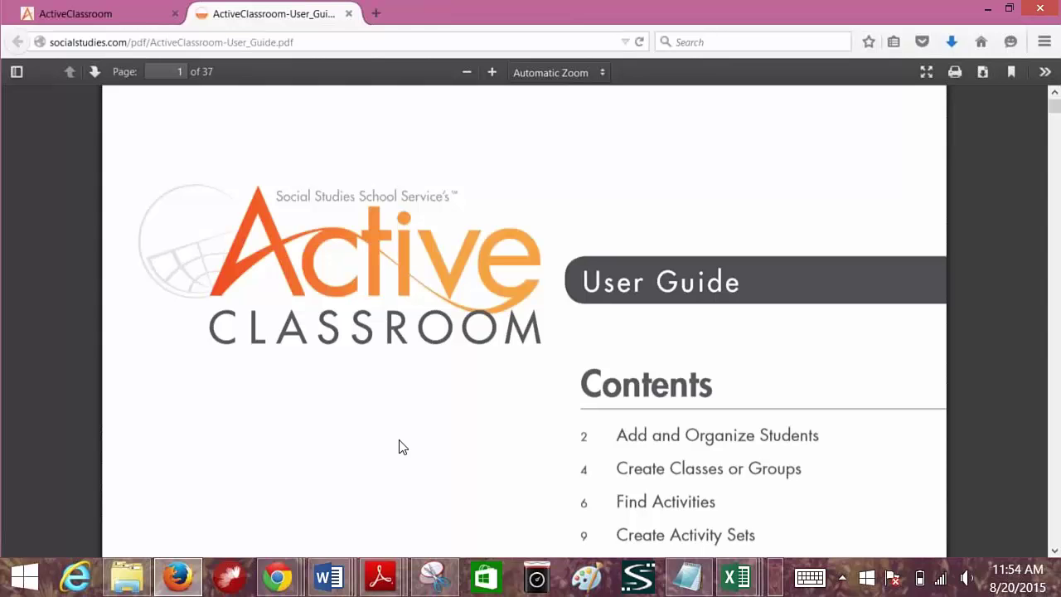
- Page the guide from Find Activities to Modify Activity Sets on page 12, then return to Help
left_click(663, 503)
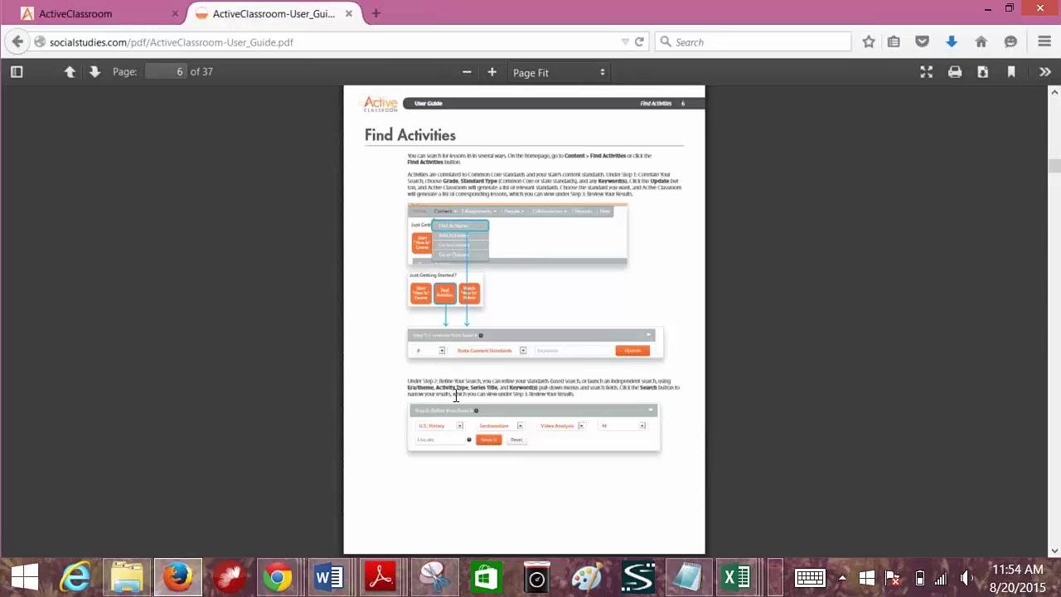
left_click(98, 78)
left_click(98, 78)
left_click(98, 78)
left_click(98, 78)
left_click(98, 77)
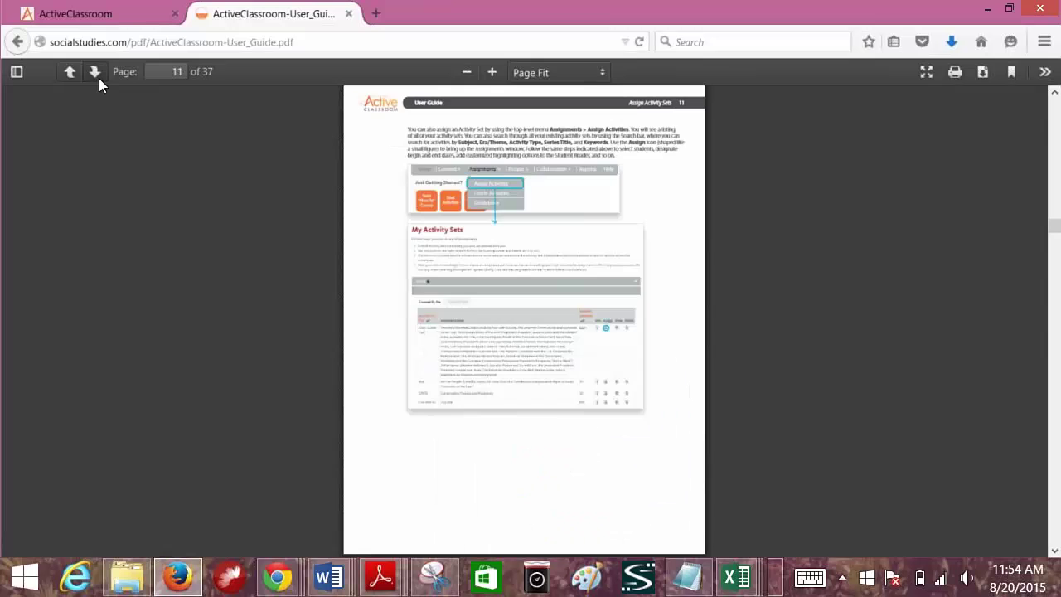
left_click(99, 78)
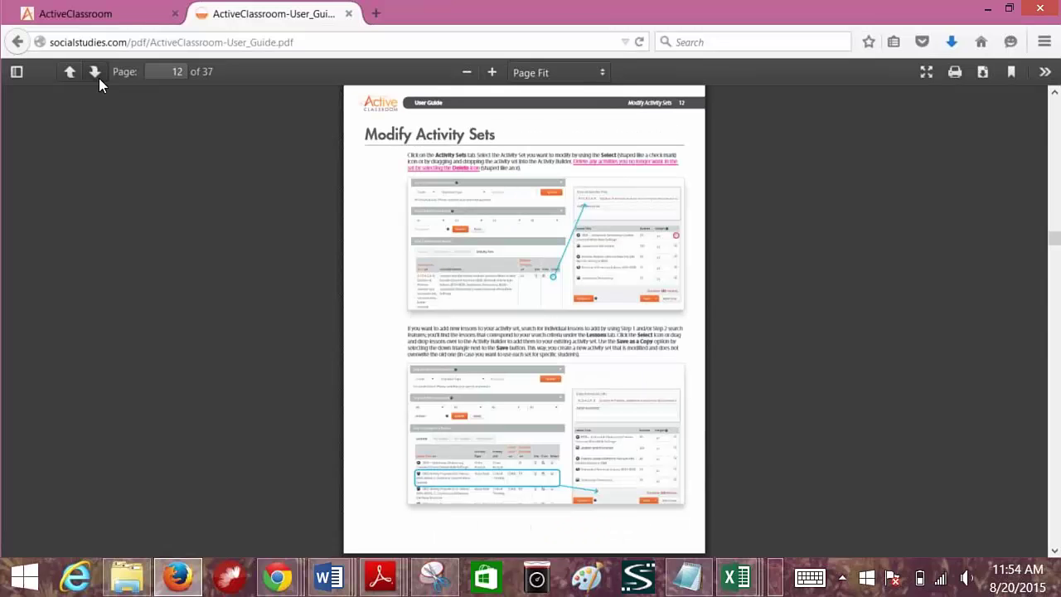
left_click(128, 15)
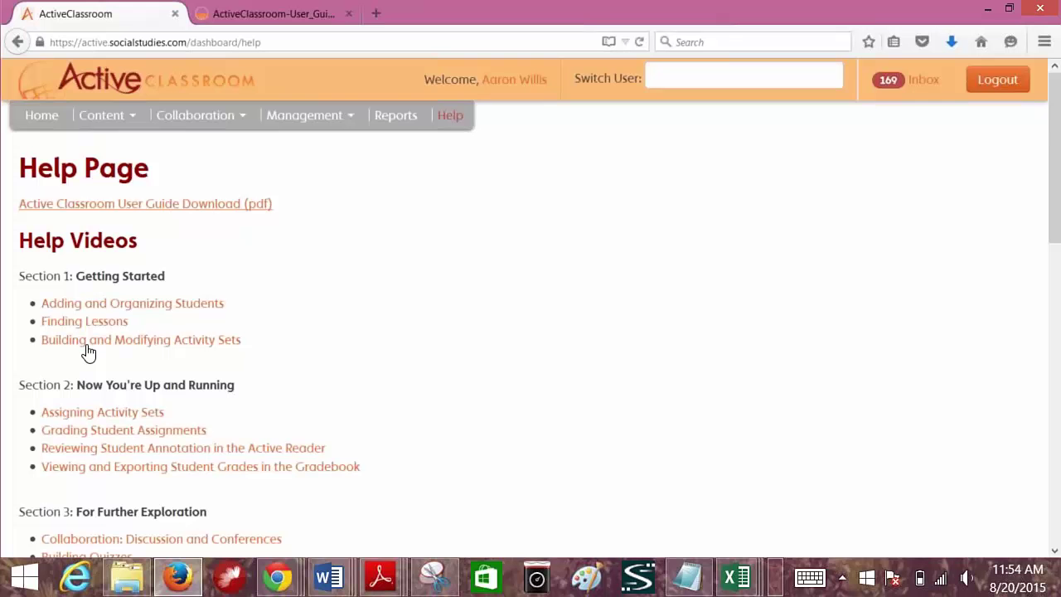
- Scroll down past the Help Videos list to the FAQs categories
scroll(402, 418, "down", 10)
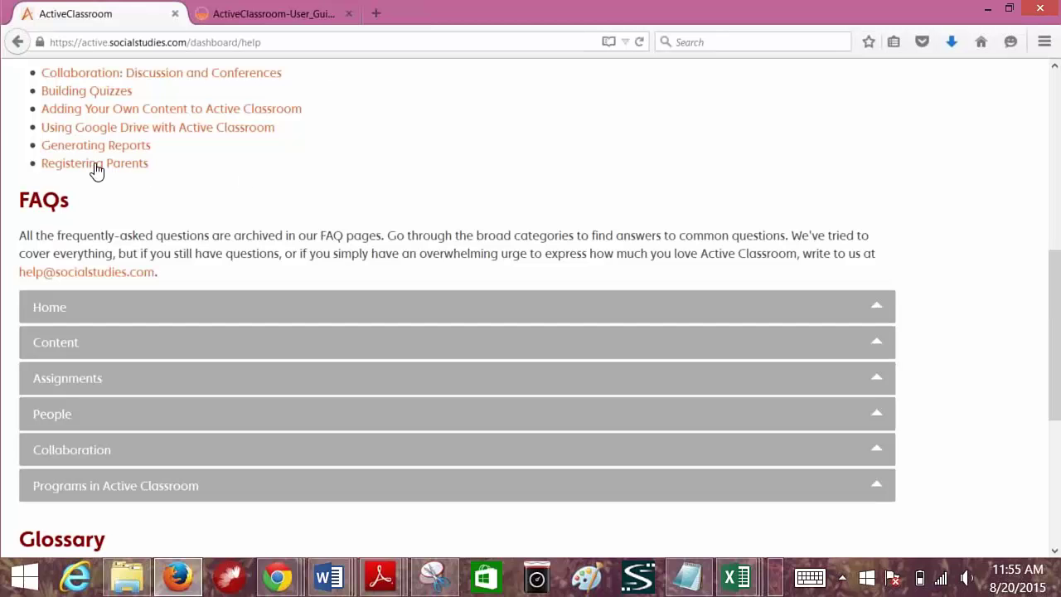
- Open the Registering Parents help video on the Help page
left_click(96, 166)
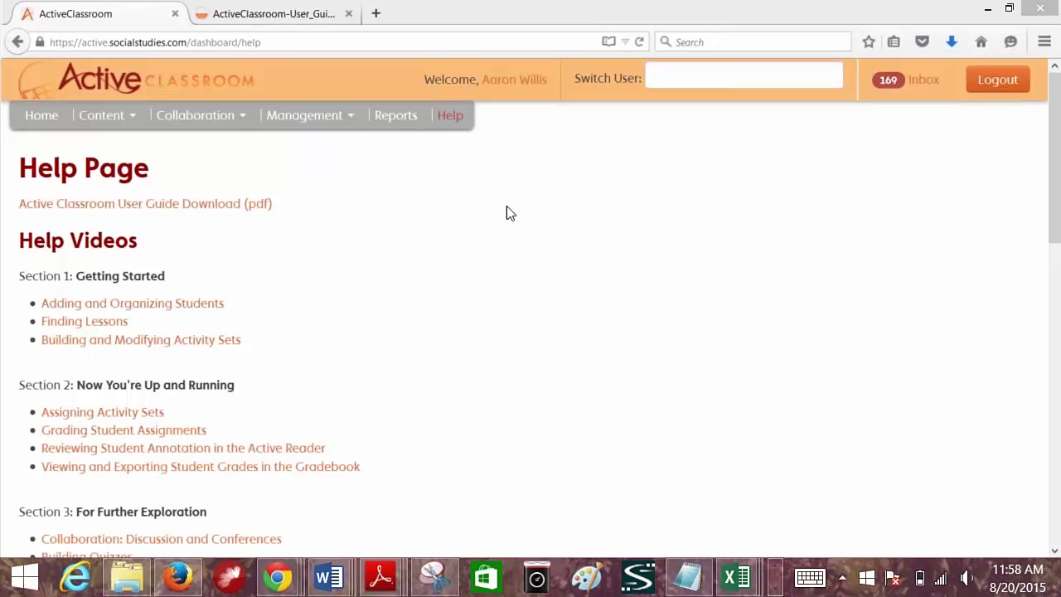
scroll(442, 366, "down", 7)
scroll(441, 365, "up", 3)
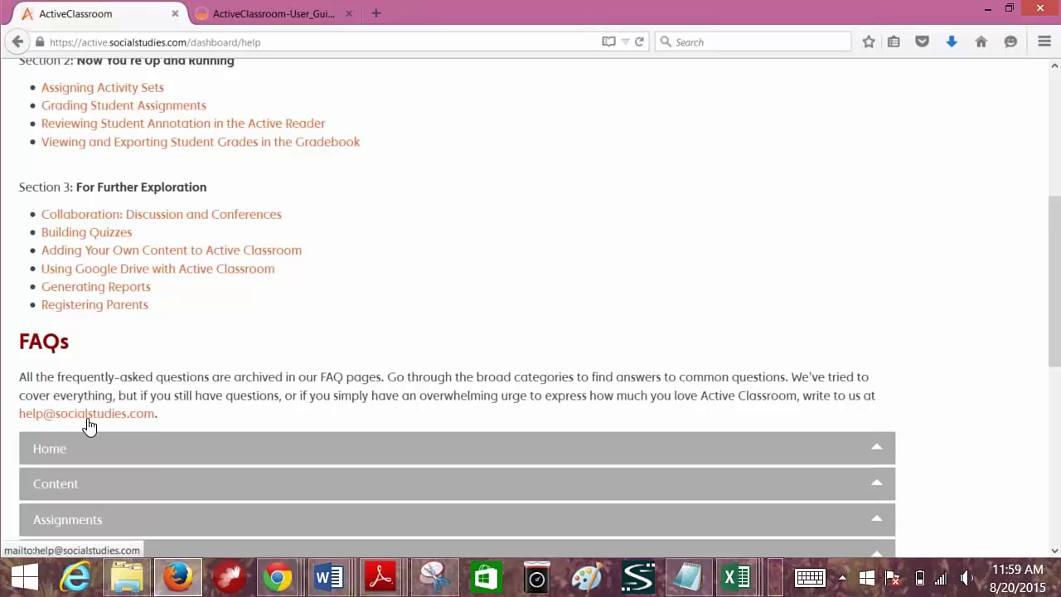
scroll(446, 282, "up", 5)
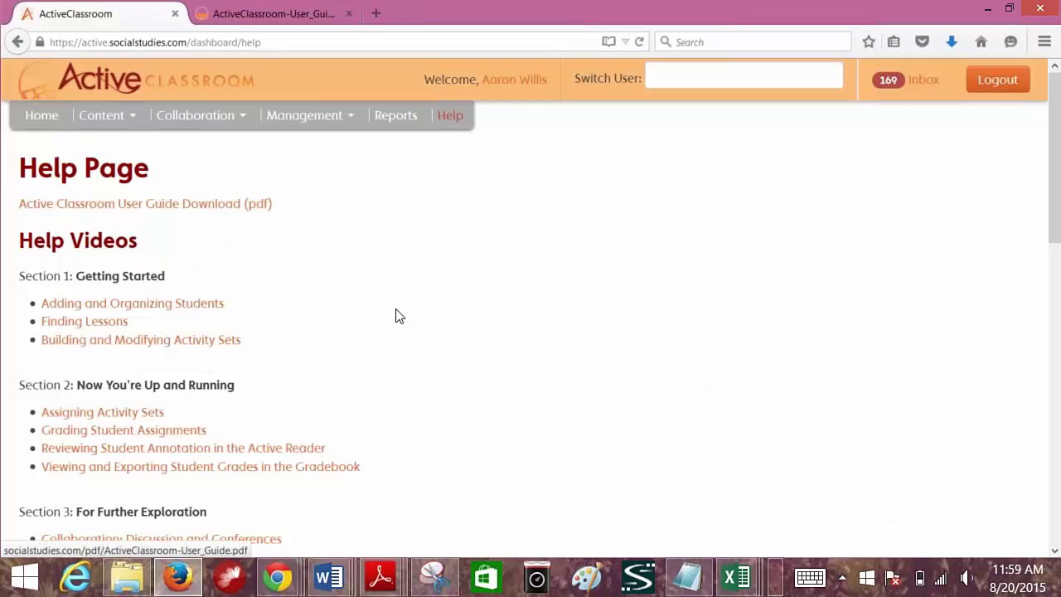
scroll(398, 320, "down", 5)
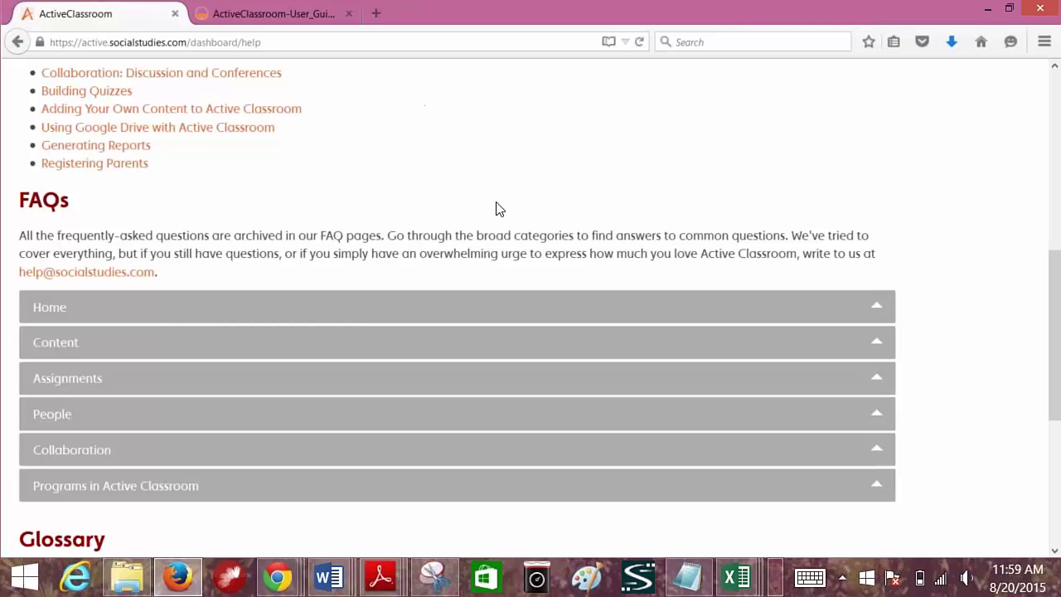
scroll(498, 208, "up", 10)
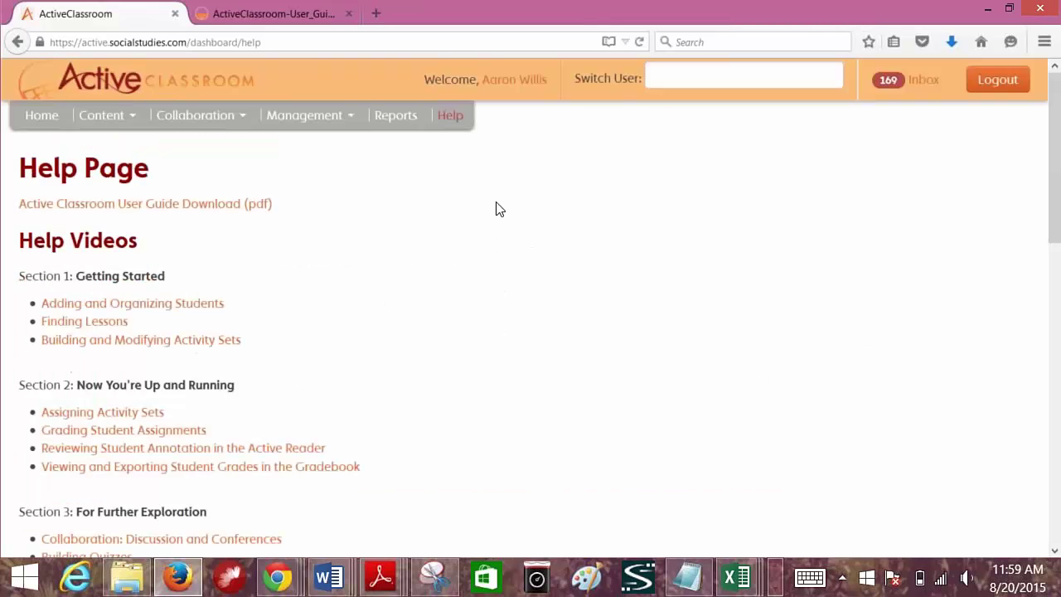